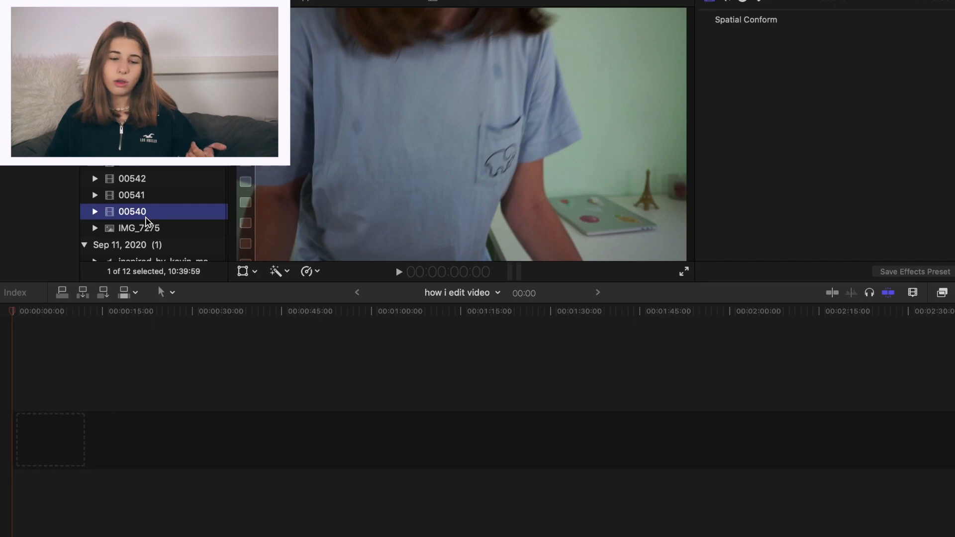
Place clip 00540 in the empty timeline and split it with the Blade tool at about 21 seconds
{"action": "left_click_drag", "start_coordinate": [147, 221], "coordinate": [74, 430]}
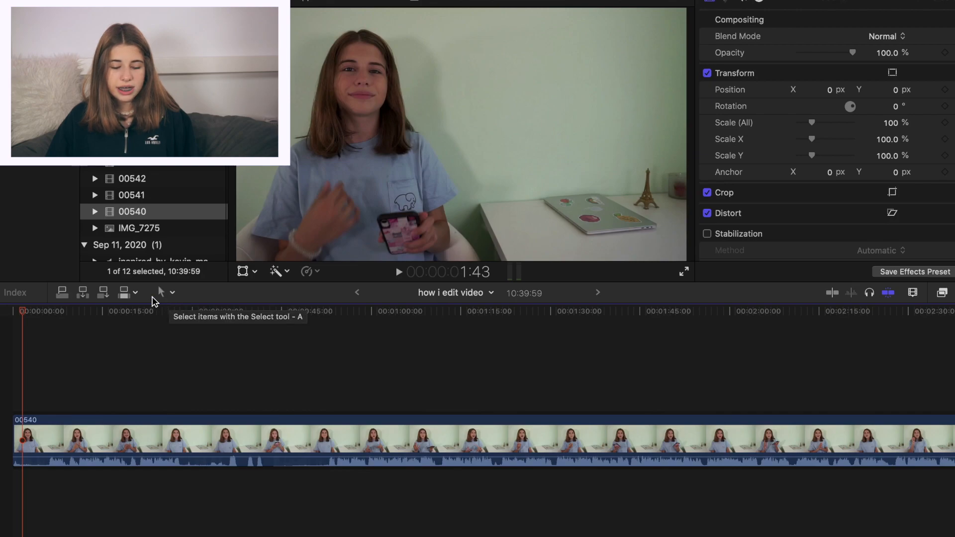
{"action": "left_click", "coordinate": [167, 297]}
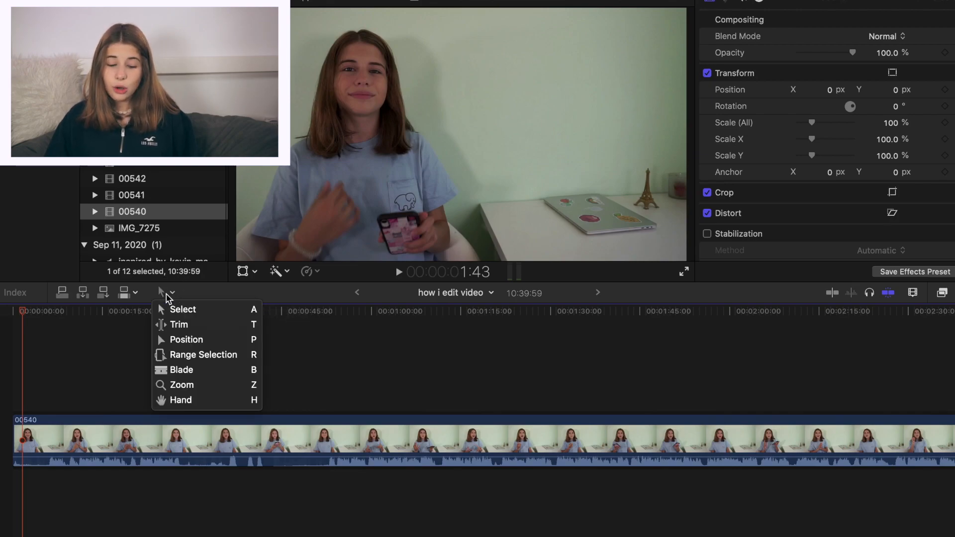
{"action": "left_click", "coordinate": [183, 377]}
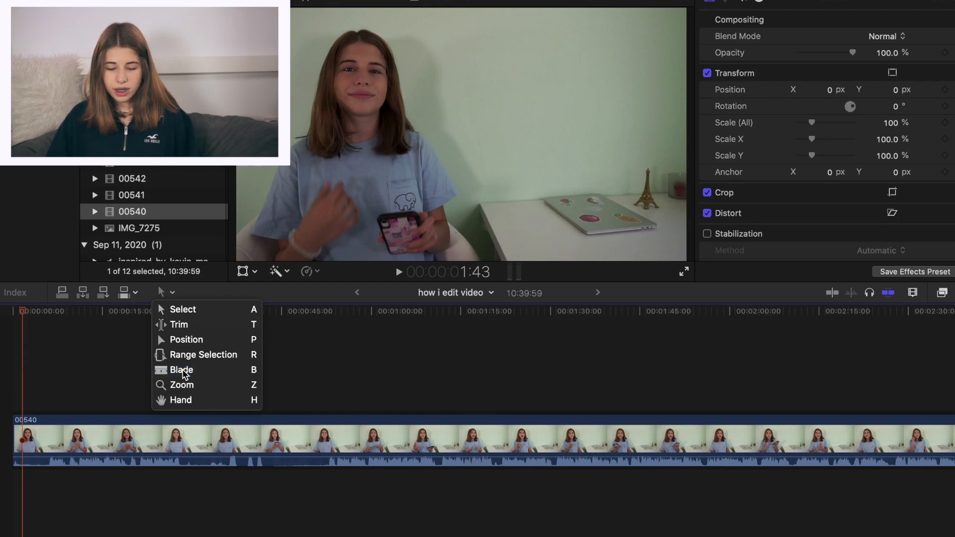
{"action": "left_click", "coordinate": [398, 272]}
{"action": "left_click", "coordinate": [74, 341]}
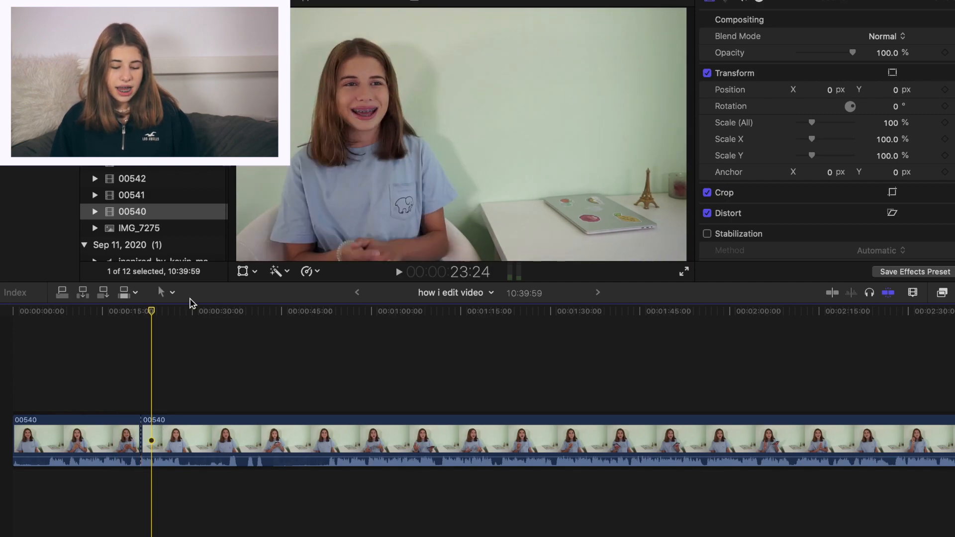
Delete the segment before the cut and trim about 20 seconds off the start of the remaining clip
{"action": "left_click", "coordinate": [176, 293]}
{"action": "left_click", "coordinate": [183, 311]}
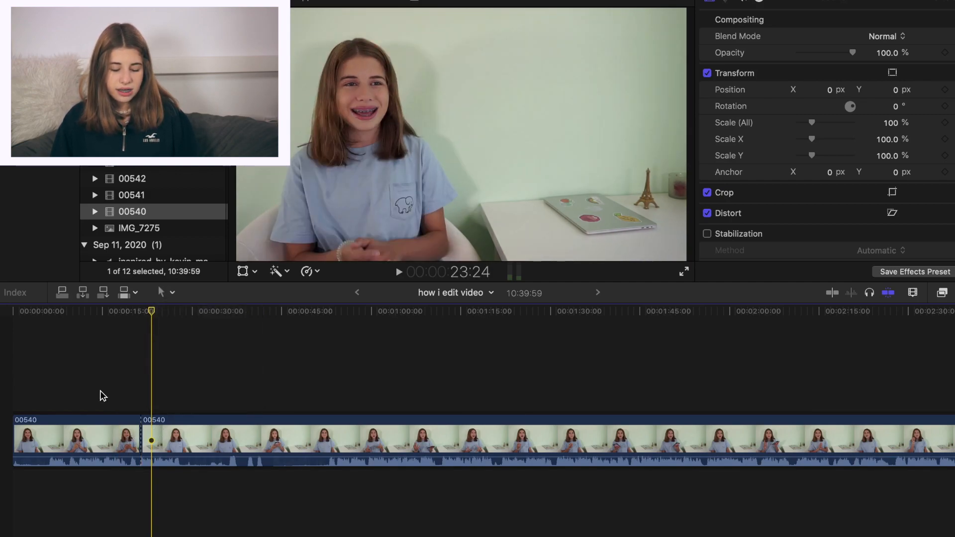
{"action": "left_click", "coordinate": [86, 444]}
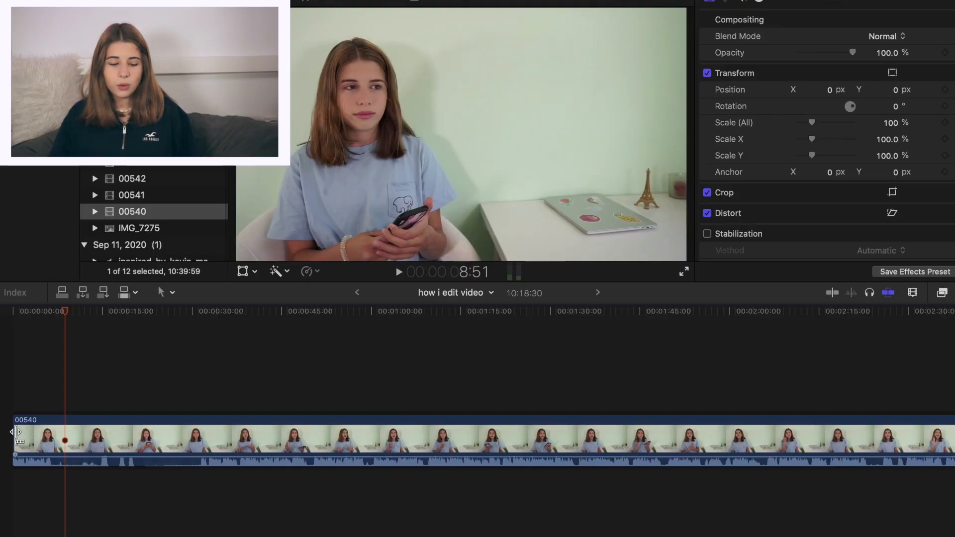
{"action": "left_click_drag", "start_coordinate": [16, 432], "coordinate": [137, 435]}
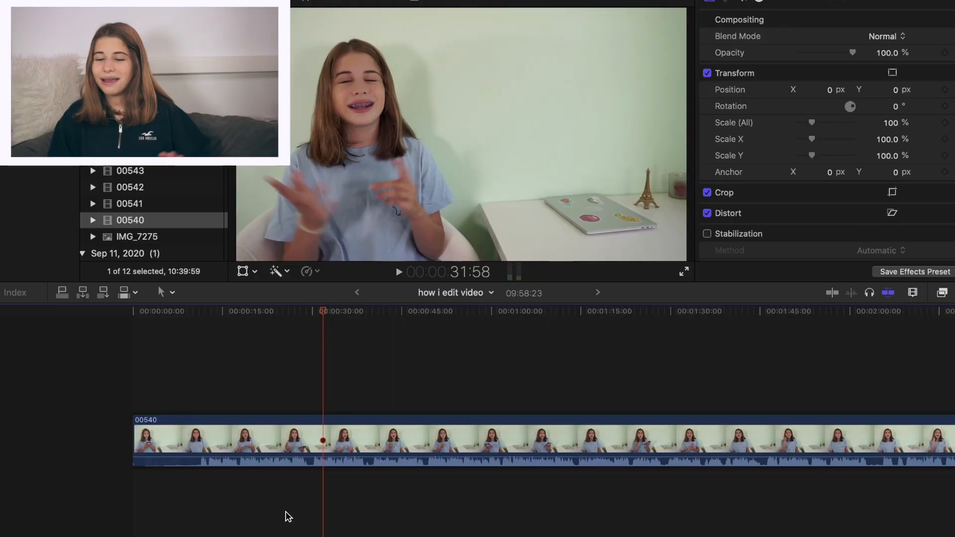
Browse the complete collection of installed title templates
{"action": "left_click", "coordinate": [308, 452]}
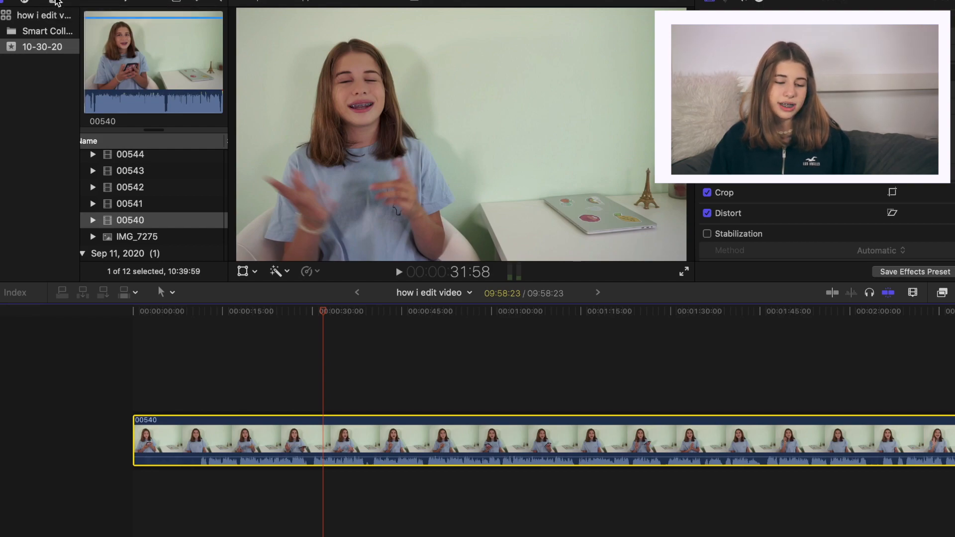
{"action": "left_click", "coordinate": [56, 2]}
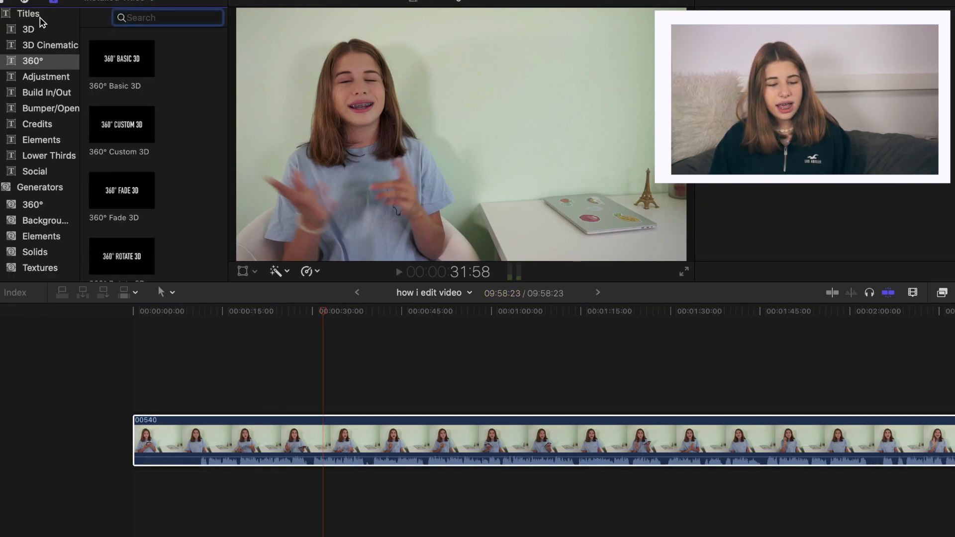
{"action": "left_click", "coordinate": [41, 18]}
{"action": "scroll", "coordinate": [124, 111], "scroll_direction": "down", "scroll_amount": 10}
{"action": "scroll", "coordinate": [125, 111], "scroll_direction": "up", "scroll_amount": 10}
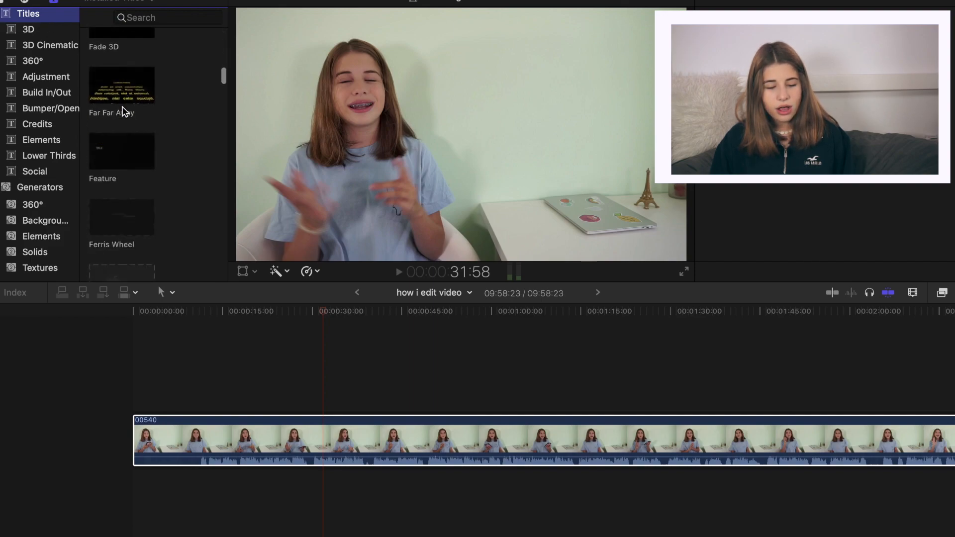
Try adding a default title above the clip at 29:40
{"action": "left_click", "coordinate": [310, 313]}
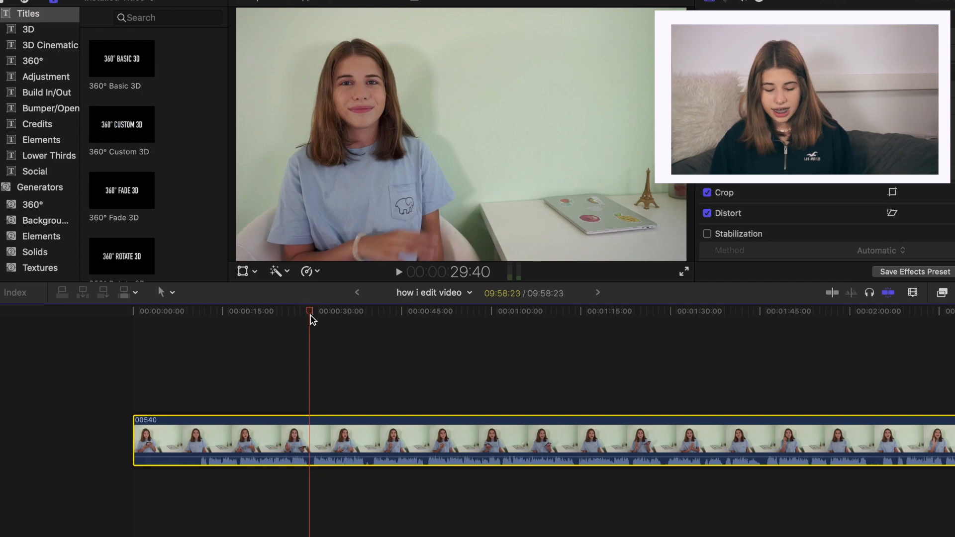
{"action": "key", "text": "ctrl+t"}
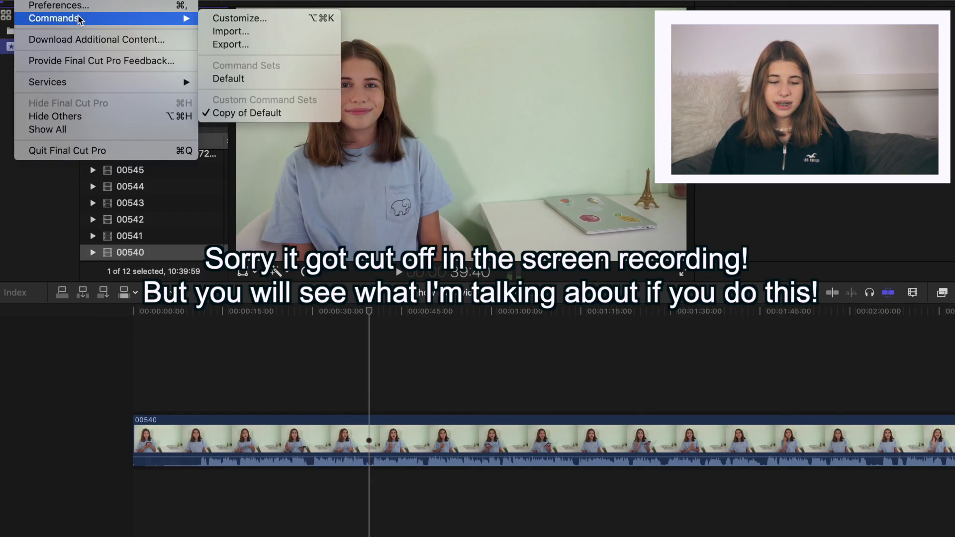
Open the keyboard command customization and examine the commands assigned to the Y key, keeping the existing assignment of R
{"action": "left_click", "coordinate": [44, 0]}
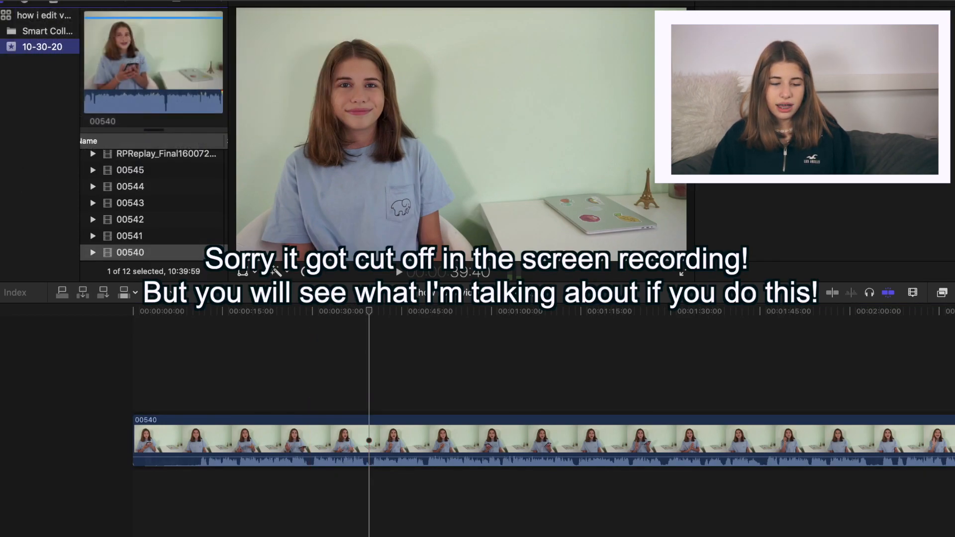
{"action": "left_click", "coordinate": [45, 0]}
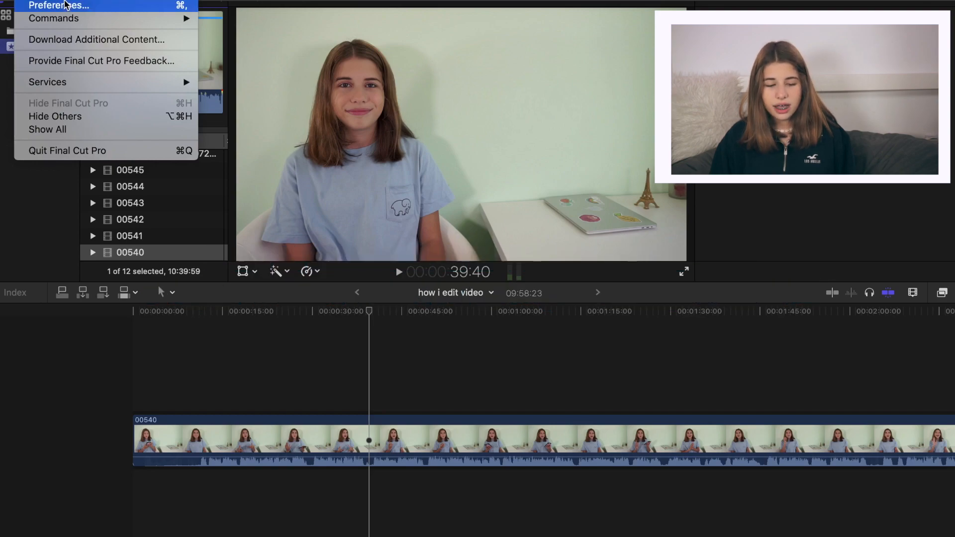
{"action": "mouse_move", "coordinate": [78, 19]}
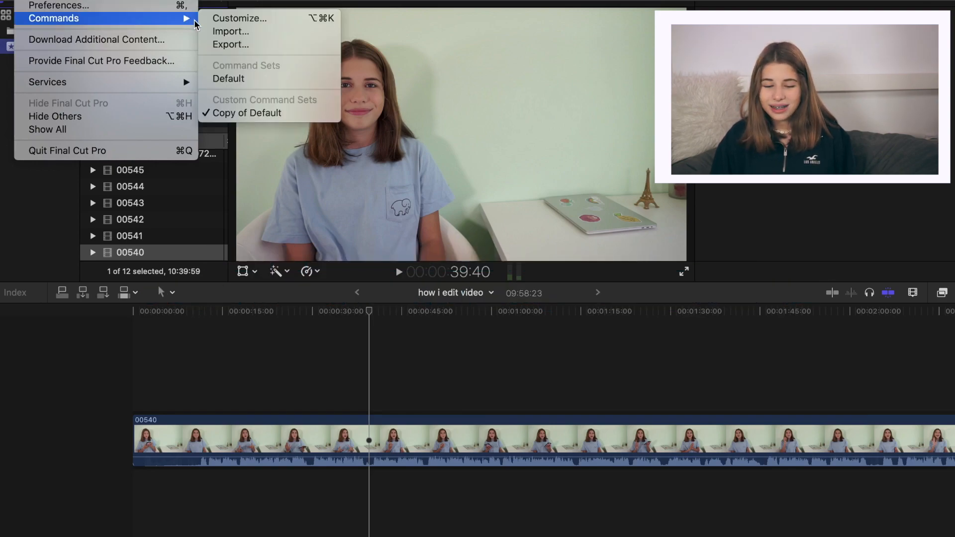
{"action": "left_click", "coordinate": [229, 18]}
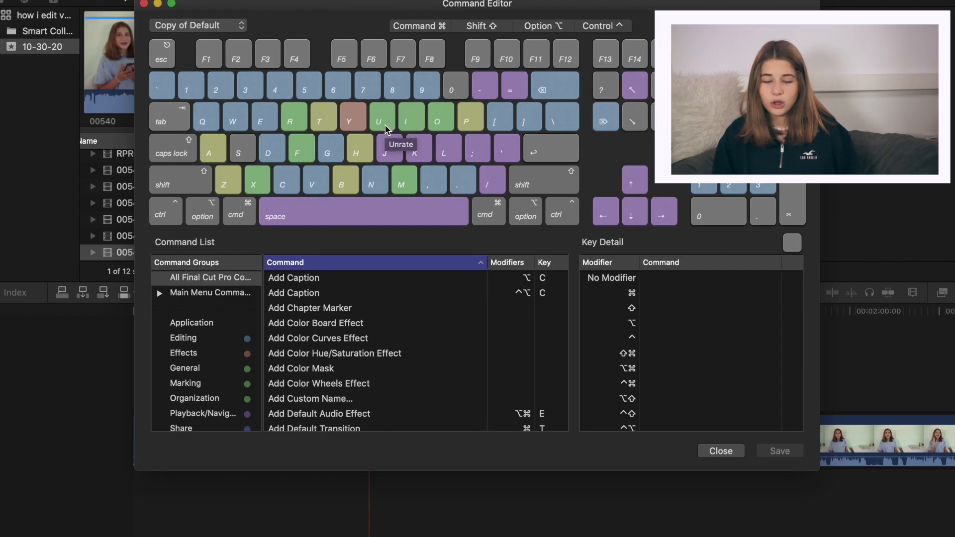
{"action": "left_click", "coordinate": [351, 121]}
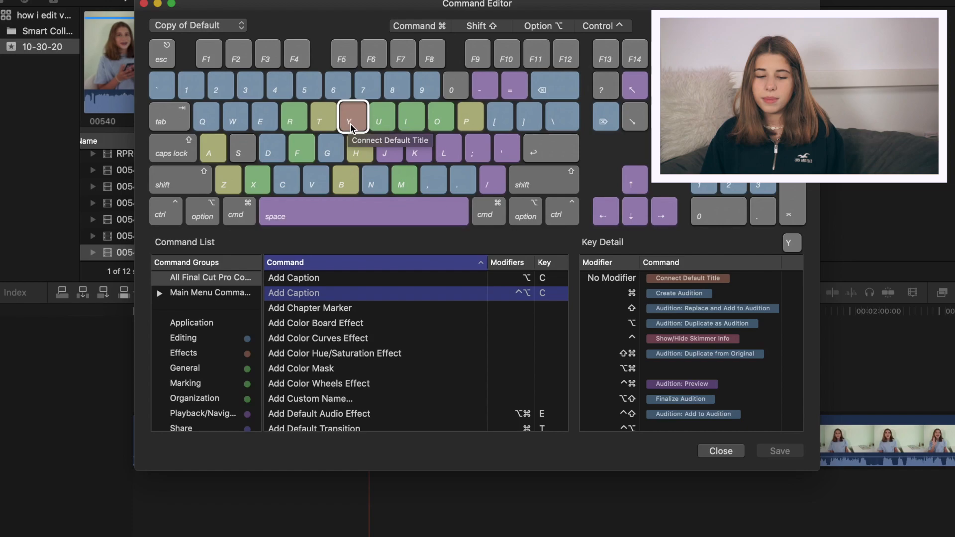
{"action": "left_click", "coordinate": [354, 124]}
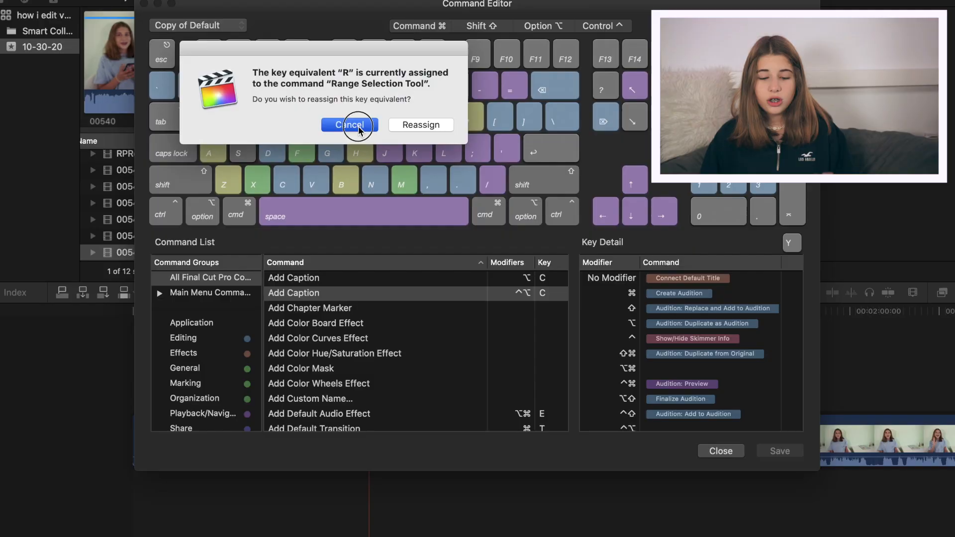
{"action": "left_click", "coordinate": [358, 126]}
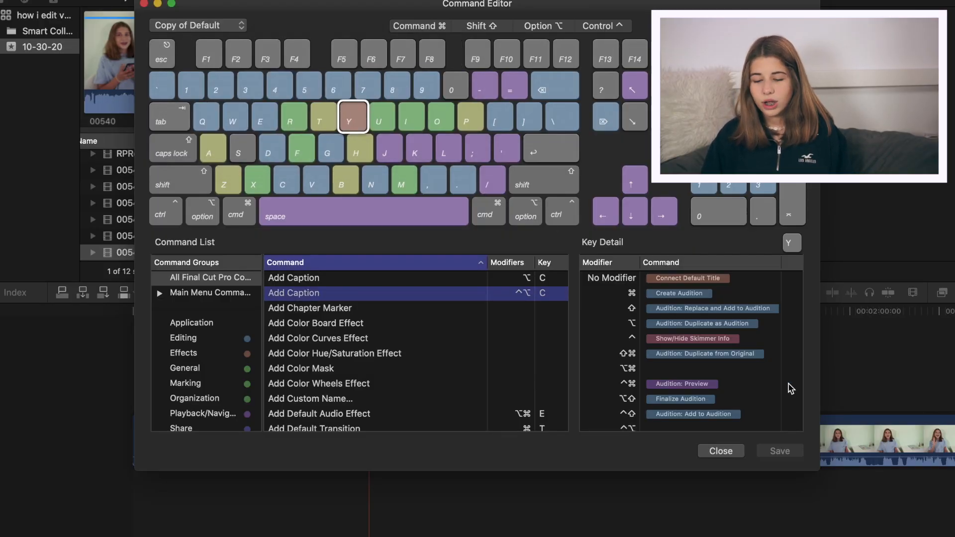
Find the Record Voiceover command in the command list and try to assign it to the Option-Command-Y shortcut
{"action": "left_click", "coordinate": [693, 285]}
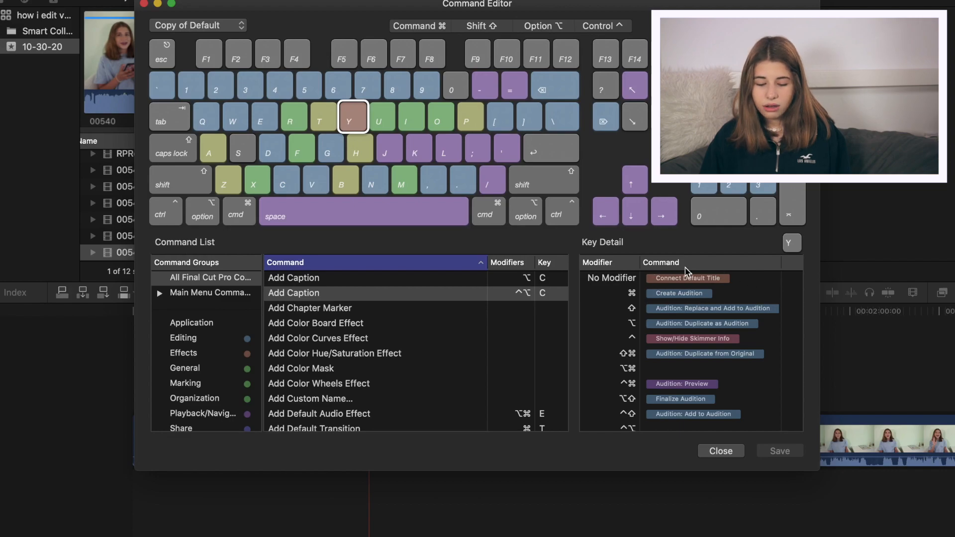
{"action": "scroll", "coordinate": [500, 351], "scroll_direction": "down", "scroll_amount": 20}
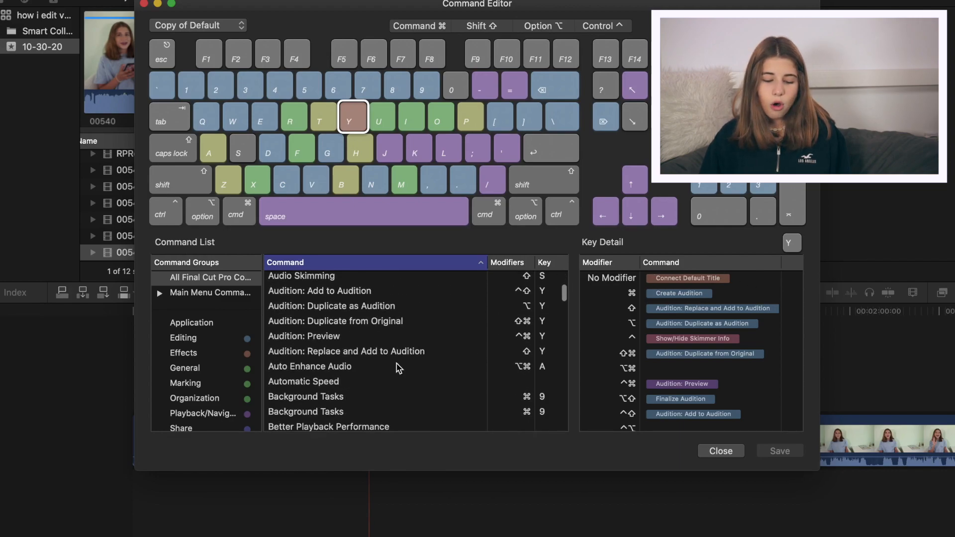
{"action": "scroll", "coordinate": [354, 374], "scroll_direction": "down", "scroll_amount": 20}
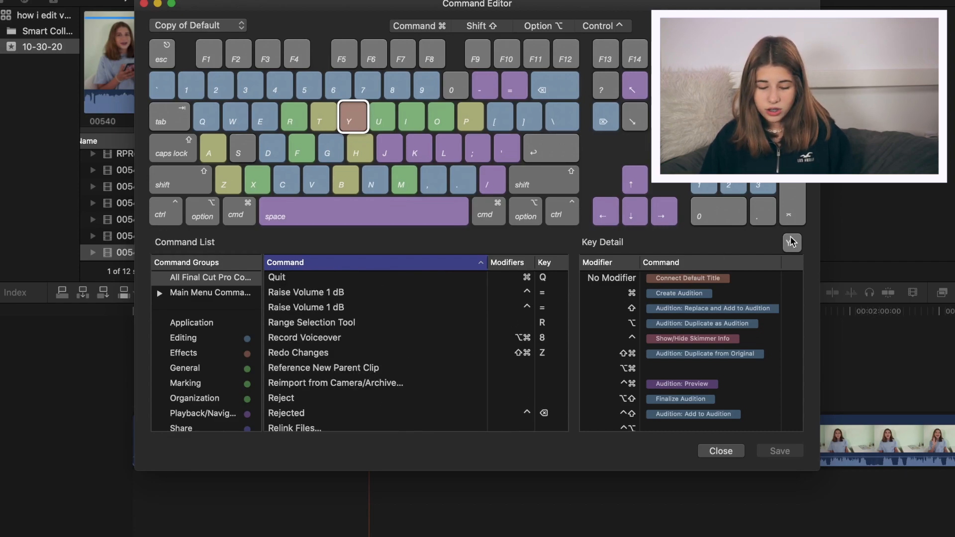
{"action": "left_click_drag", "start_coordinate": [322, 339], "coordinate": [692, 369]}
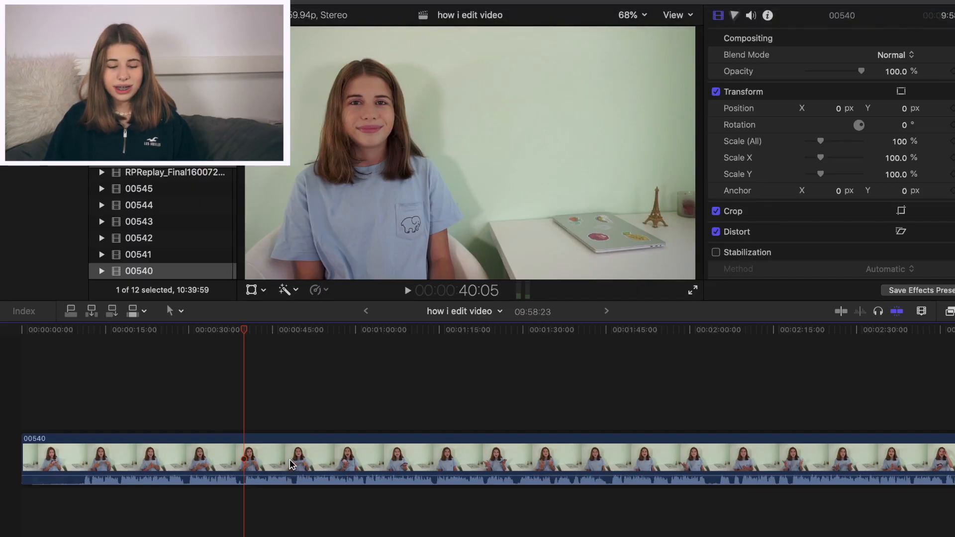
Connect a Basic Title above clip 00540 at 40:05, select it and place the playhead within it at 44:53
{"action": "key", "text": "ctrl+t"}
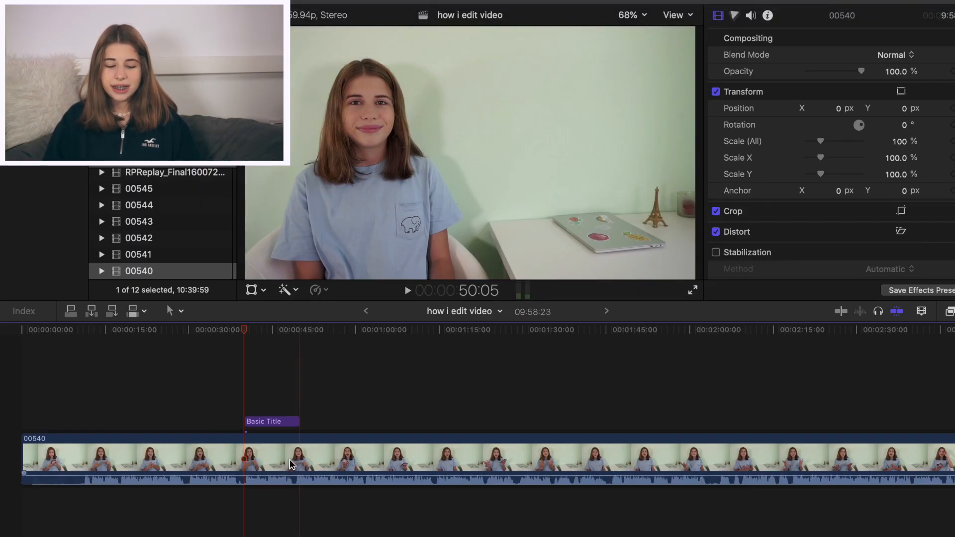
{"action": "left_click", "coordinate": [268, 423]}
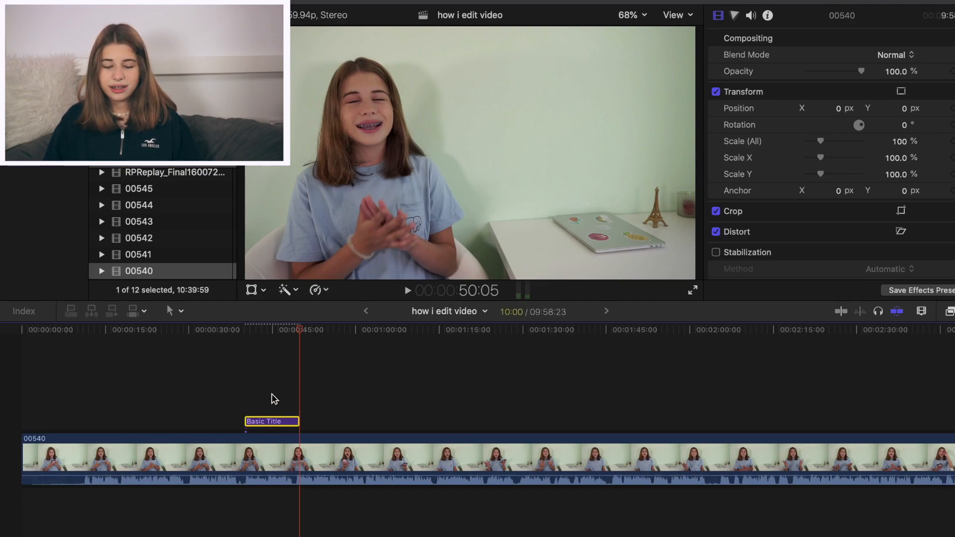
{"action": "left_click", "coordinate": [272, 398]}
{"action": "left_click", "coordinate": [273, 422]}
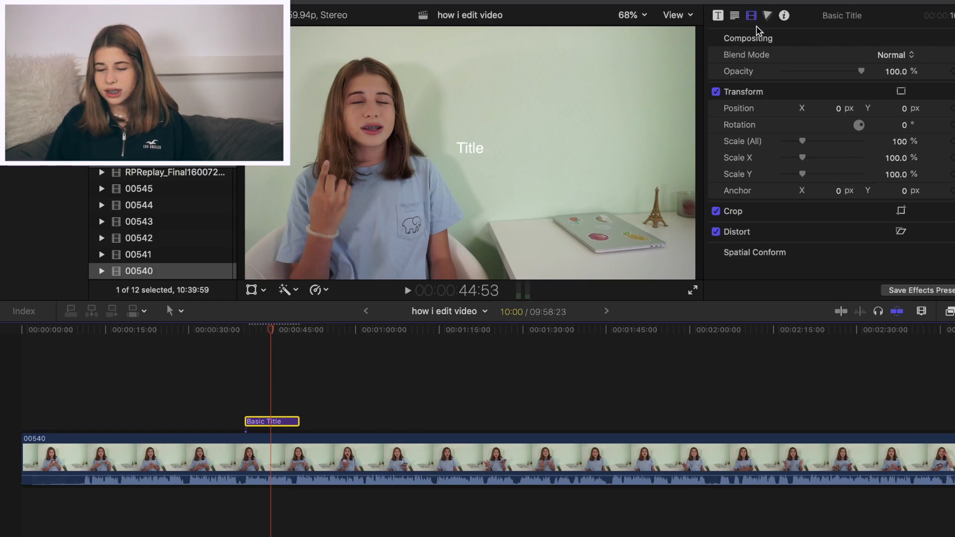
Replace the Basic Title's placeholder text with "Hola"
{"action": "left_click", "coordinate": [734, 16]}
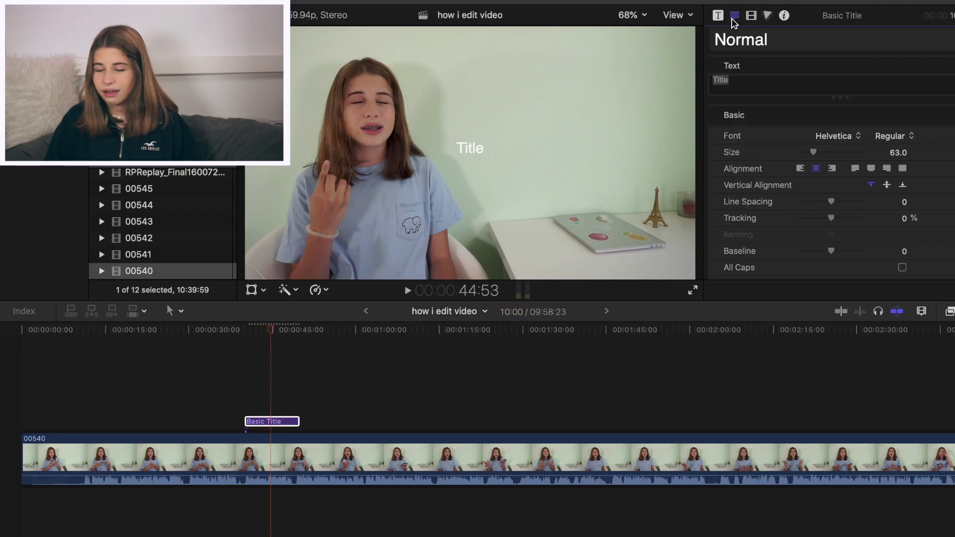
{"action": "left_click", "coordinate": [747, 81]}
{"action": "key", "text": "BackSpace"}
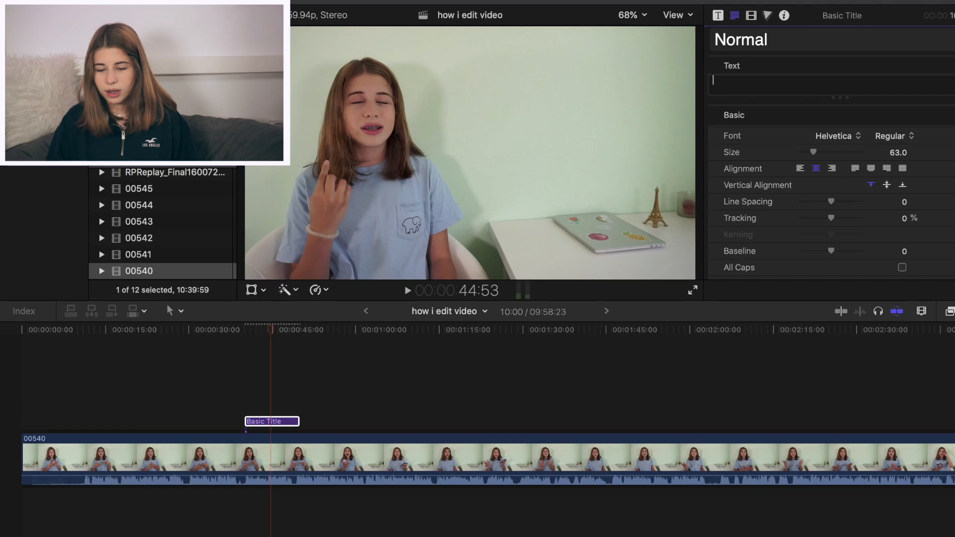
{"action": "type", "text": "hola"}
Set the "Hola" text's font to Autumn in November and its size to 209
{"action": "left_click", "coordinate": [793, 81]}
{"action": "left_click_drag", "start_coordinate": [792, 81], "coordinate": [653, 77]}
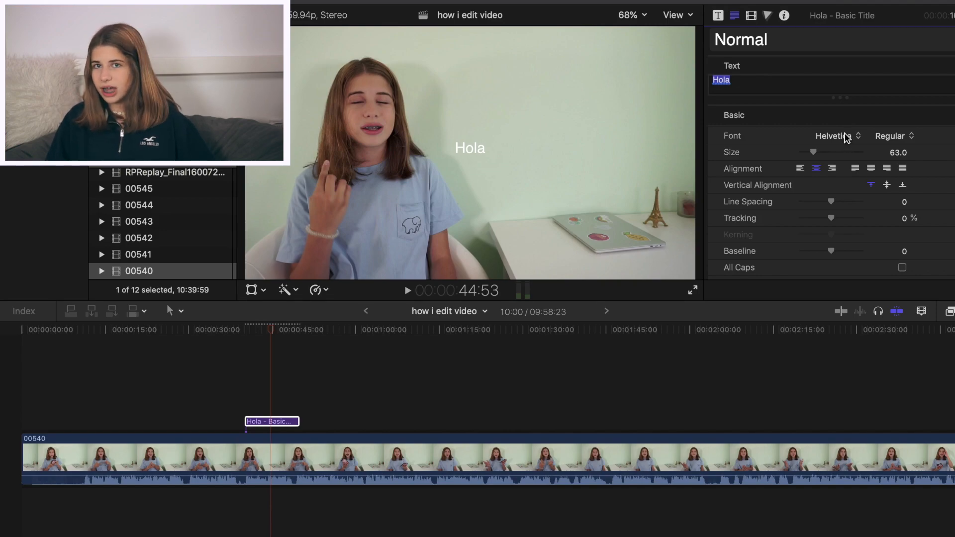
{"action": "left_click", "coordinate": [847, 138]}
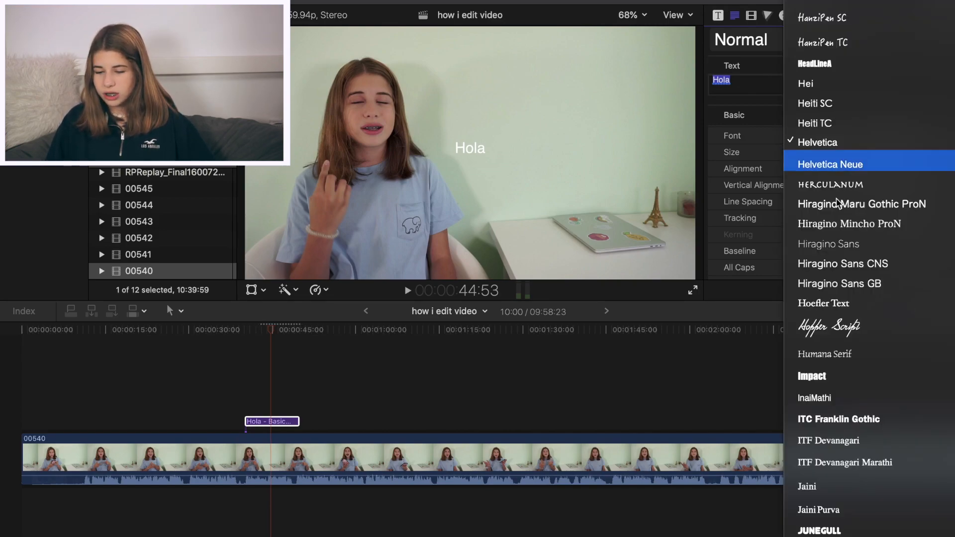
{"action": "scroll", "coordinate": [880, 188], "scroll_direction": "up", "scroll_amount": 20}
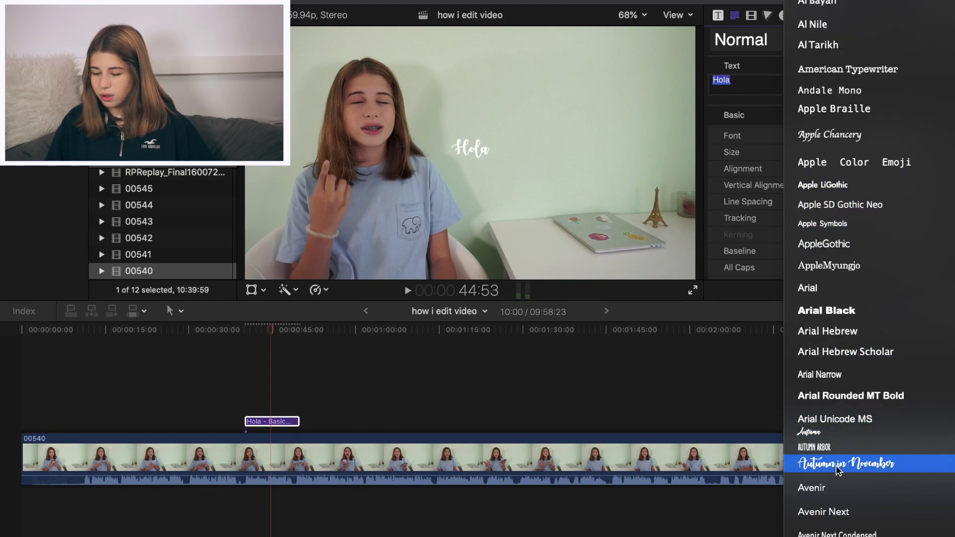
{"action": "left_click", "coordinate": [879, 471]}
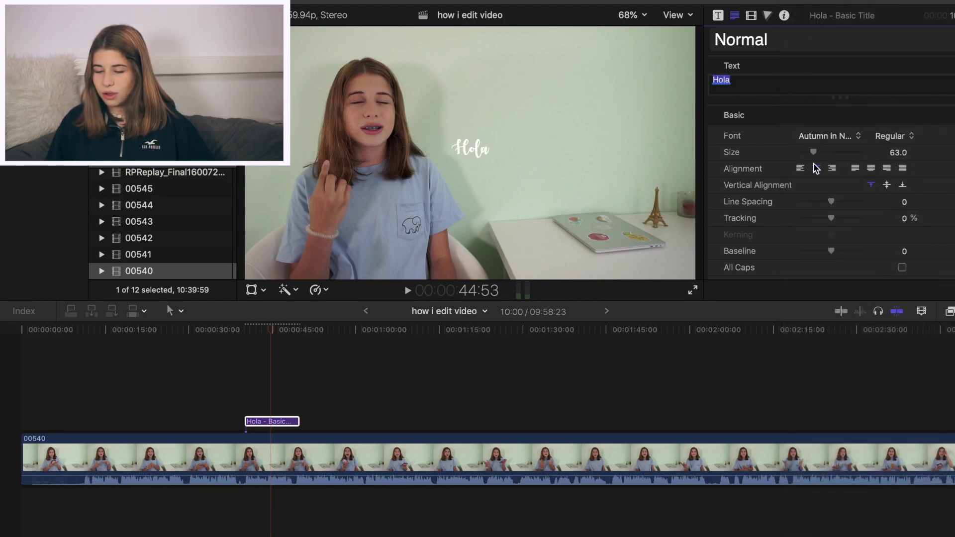
{"action": "left_click_drag", "start_coordinate": [831, 152], "coordinate": [844, 152]}
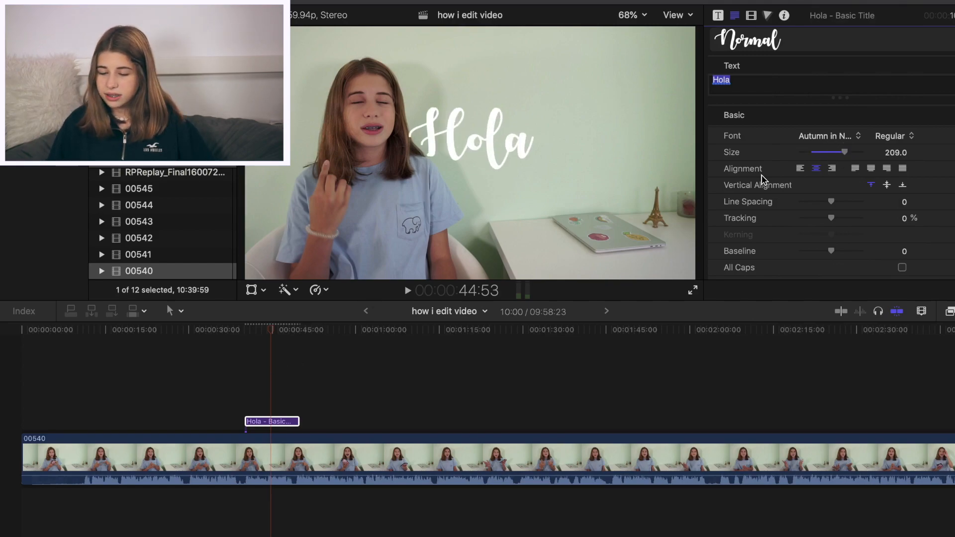
Change the "Hola" title's font to Arial
{"action": "scroll", "coordinate": [761, 180], "scroll_direction": "down", "scroll_amount": 10}
{"action": "scroll", "coordinate": [775, 137], "scroll_direction": "up", "scroll_amount": 10}
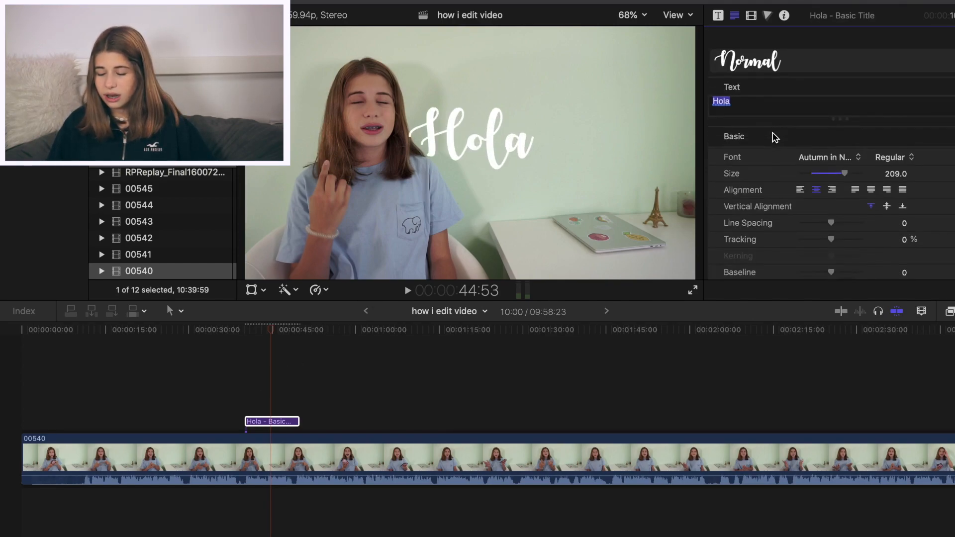
{"action": "scroll", "coordinate": [775, 137], "scroll_direction": "down", "scroll_amount": 1}
{"action": "left_click", "coordinate": [840, 140]}
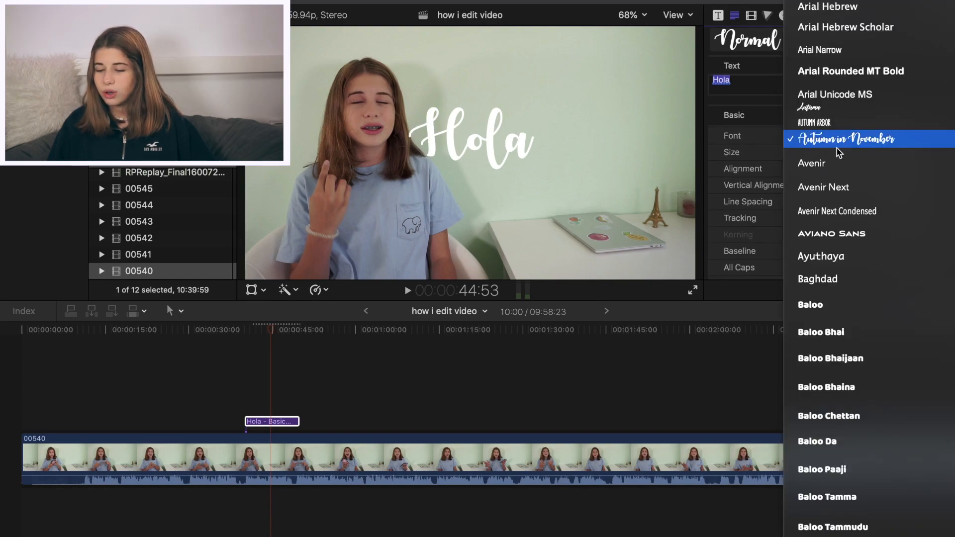
{"action": "scroll", "coordinate": [835, 289], "scroll_direction": "up", "scroll_amount": 5}
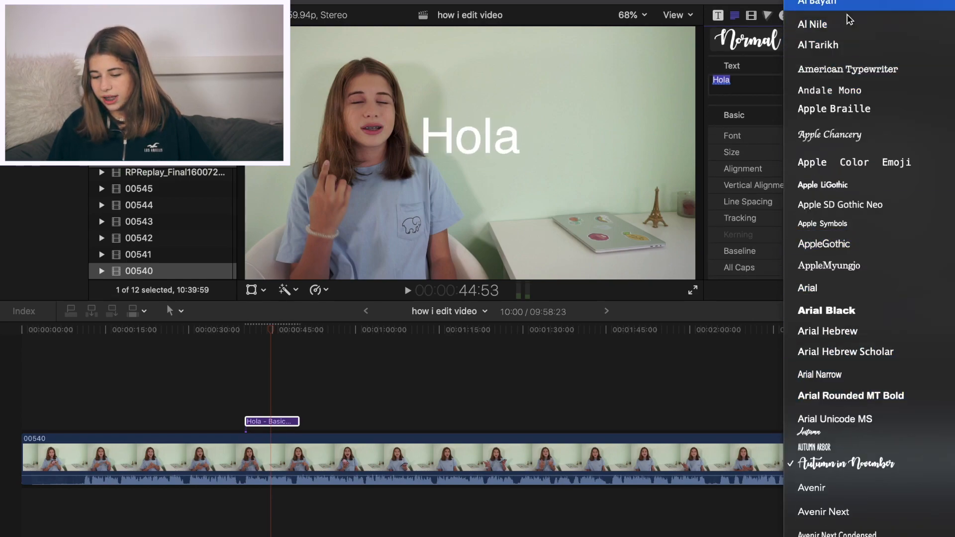
{"action": "left_click", "coordinate": [837, 285]}
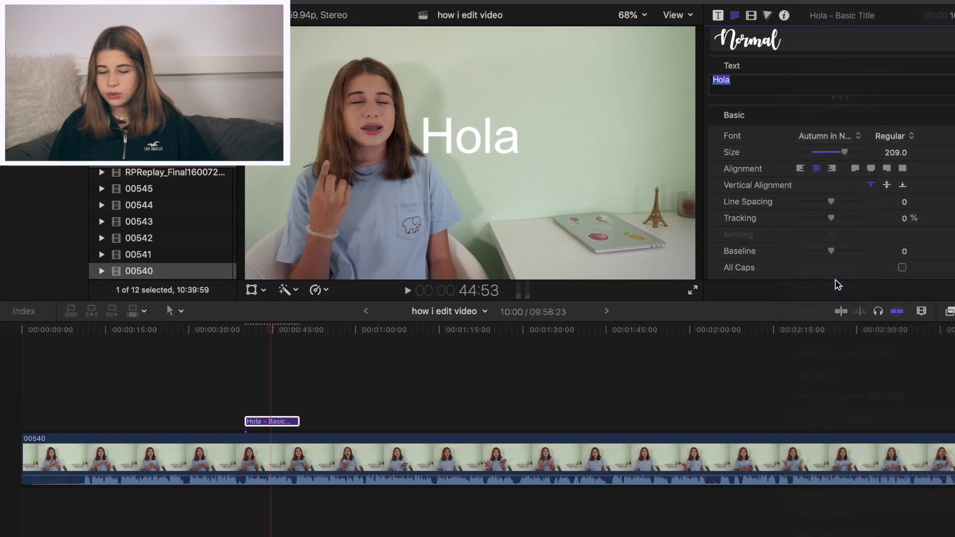
Enable the outline on the "Hola" text and show its settings
{"action": "scroll", "coordinate": [843, 214], "scroll_direction": "down", "scroll_amount": 10}
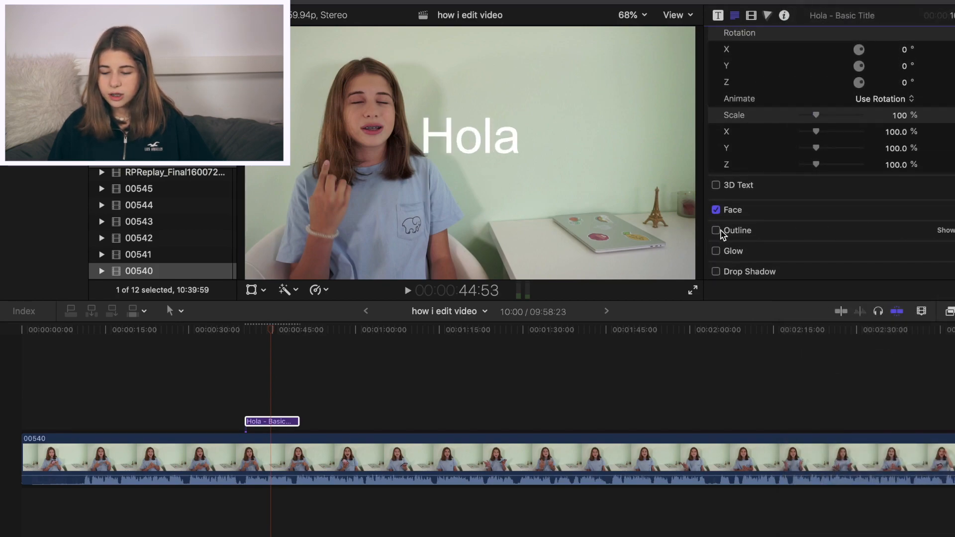
{"action": "left_click", "coordinate": [717, 232]}
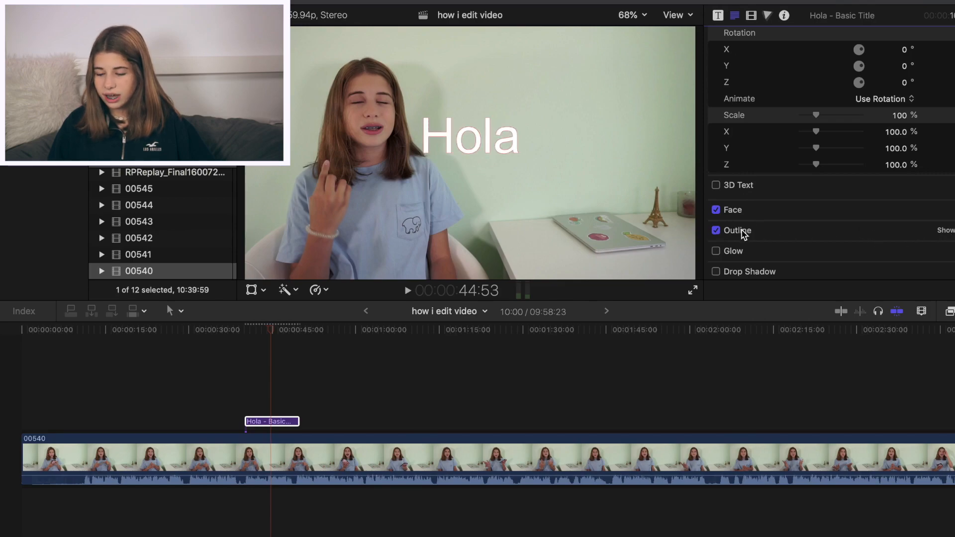
{"action": "left_click", "coordinate": [944, 230]}
{"action": "scroll", "coordinate": [880, 232], "scroll_direction": "down", "scroll_amount": 3}
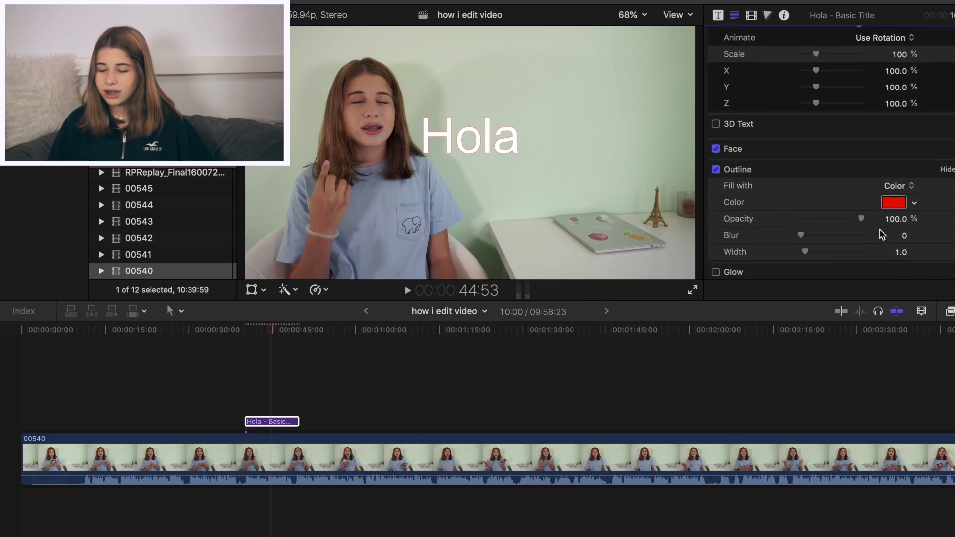
Set the "Hola" text's outline color to black and its width to 7
{"action": "left_click", "coordinate": [898, 206]}
{"action": "left_click_drag", "start_coordinate": [206, 291], "coordinate": [2, 291]}
{"action": "left_click_drag", "start_coordinate": [180, 242], "coordinate": [188, 255]}
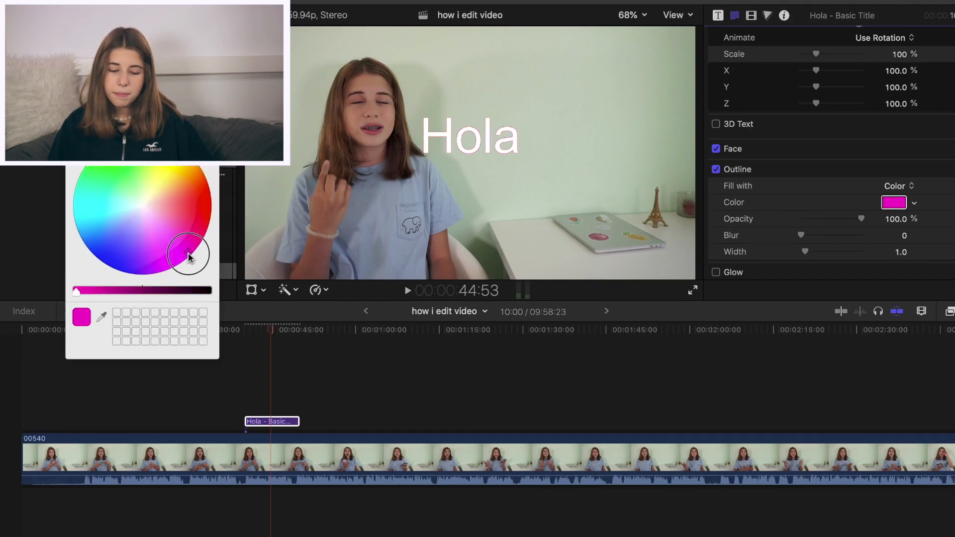
{"action": "left_click_drag", "start_coordinate": [186, 290], "coordinate": [208, 291]}
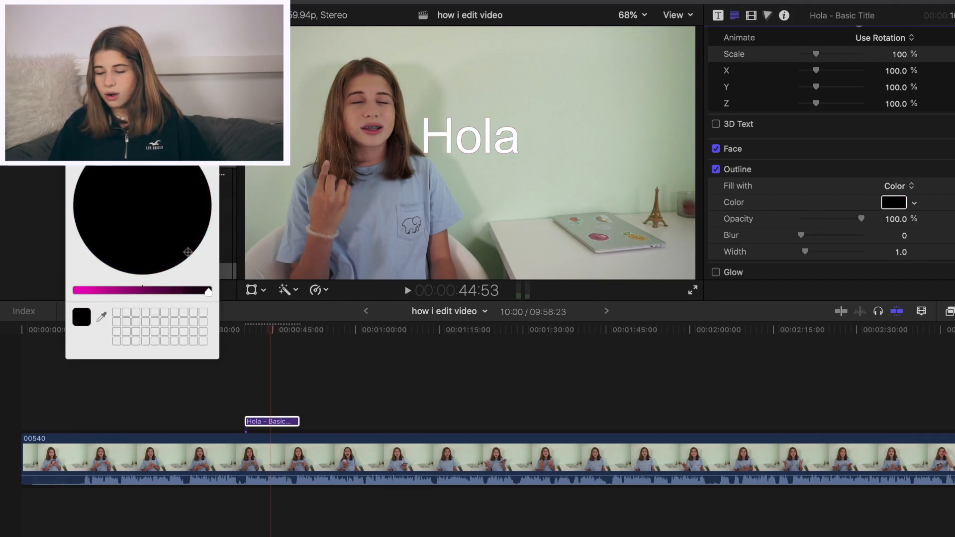
{"action": "left_click", "coordinate": [72, 94]}
{"action": "scroll", "coordinate": [706, 165], "scroll_direction": "down", "scroll_amount": 1}
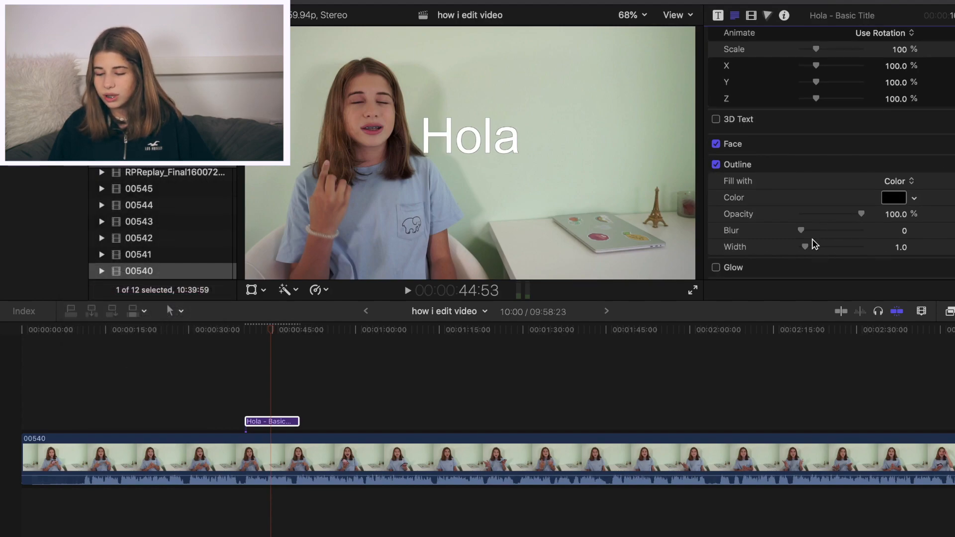
{"action": "left_click_drag", "start_coordinate": [807, 251], "coordinate": [829, 251]}
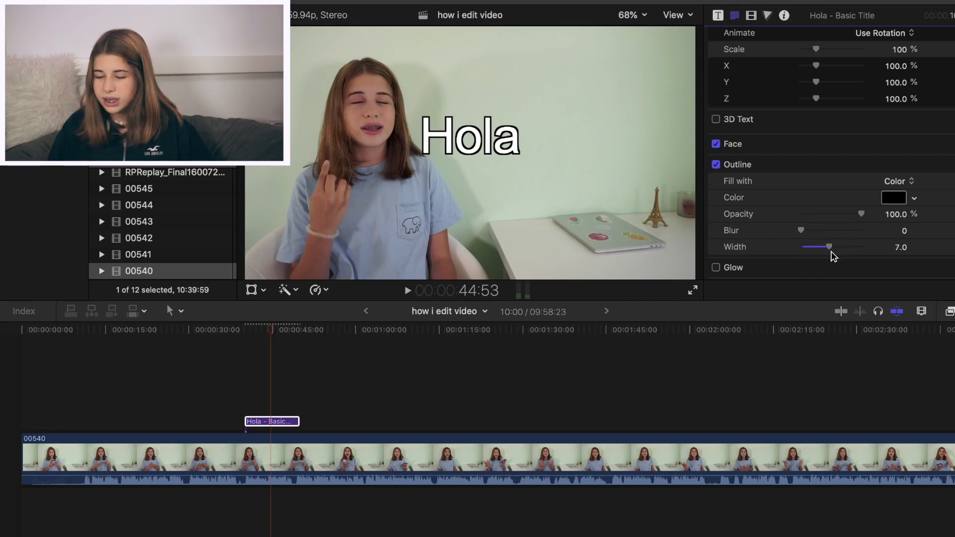
Try the Bold Italic style on the Arial "Hola" text and return it to Regular
{"action": "scroll", "coordinate": [849, 228], "scroll_direction": "up", "scroll_amount": 10}
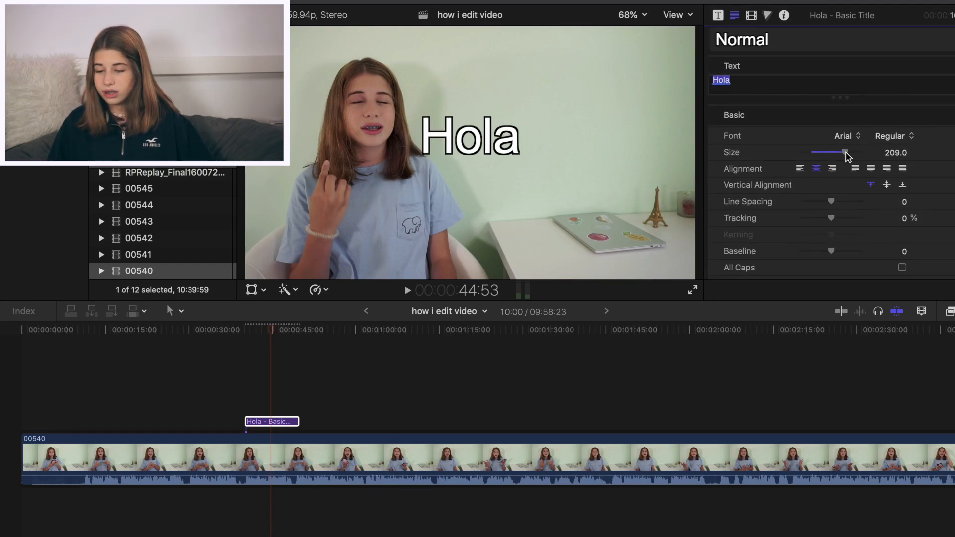
{"action": "left_click", "coordinate": [902, 139]}
{"action": "left_click", "coordinate": [899, 149]}
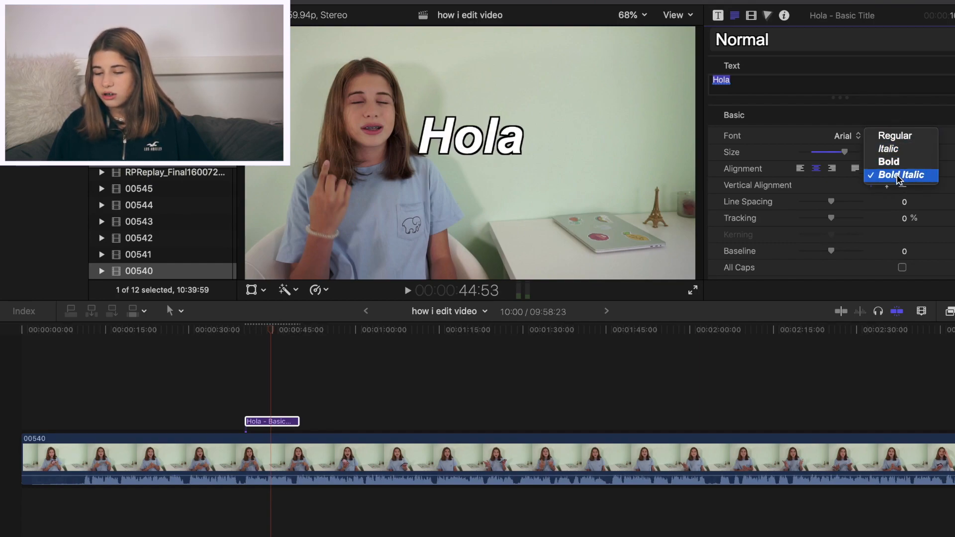
{"action": "left_click", "coordinate": [893, 136]}
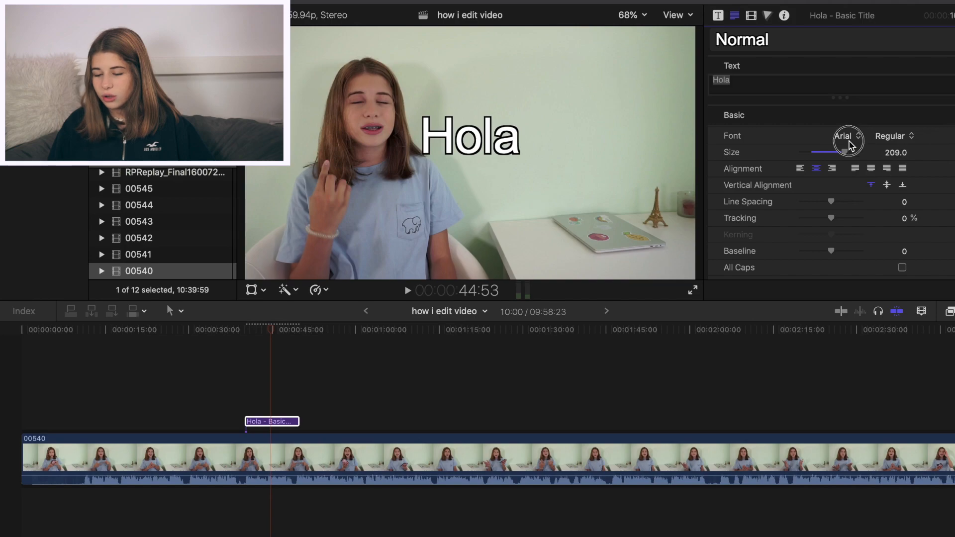
Apply the saved custom text style in Helvetica Neue Bold Italic, size 122, to the "Hola" title
{"action": "left_click", "coordinate": [849, 142]}
{"action": "scroll", "coordinate": [836, 298], "scroll_direction": "down", "scroll_amount": 20}
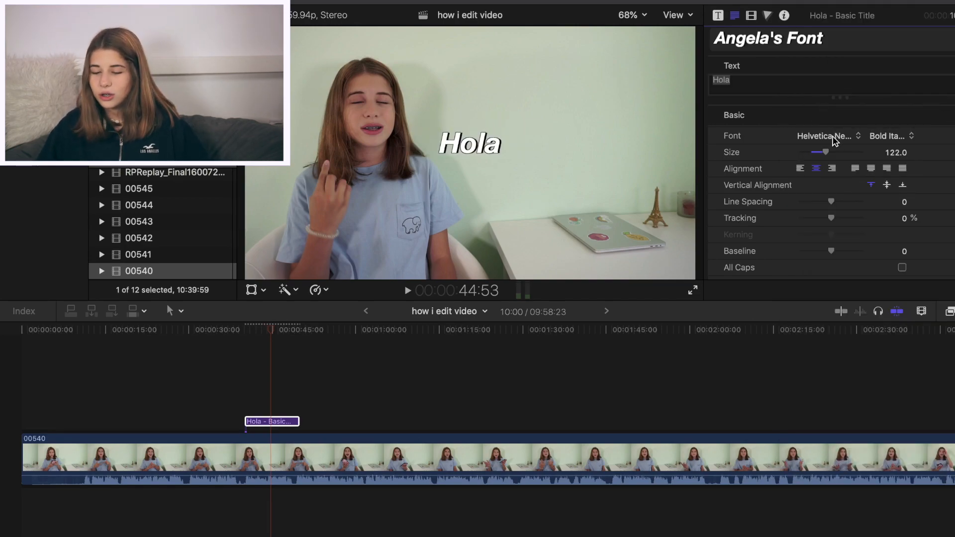
Examine the Face, Outline and Drop Shadow settings of the applied text style, including the shadow's color and distance
{"action": "scroll", "coordinate": [833, 143], "scroll_direction": "down", "scroll_amount": 10}
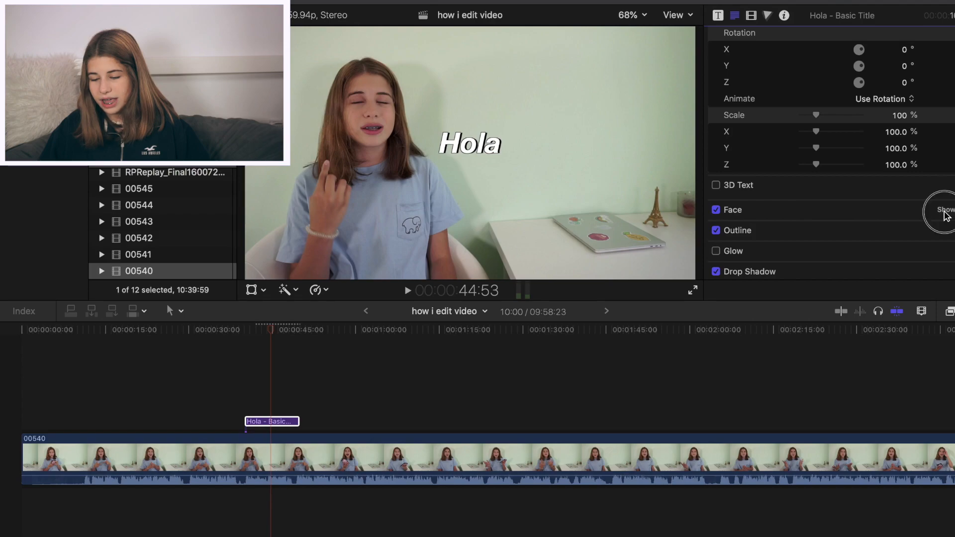
{"action": "left_click", "coordinate": [945, 209]}
{"action": "scroll", "coordinate": [945, 211], "scroll_direction": "down", "scroll_amount": 3}
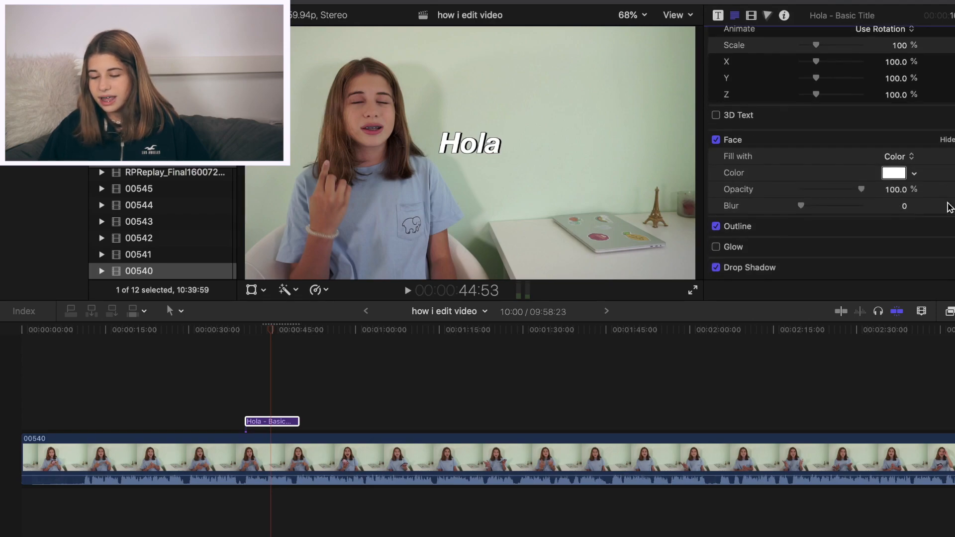
{"action": "left_click", "coordinate": [945, 230]}
{"action": "scroll", "coordinate": [920, 232], "scroll_direction": "down", "scroll_amount": 3}
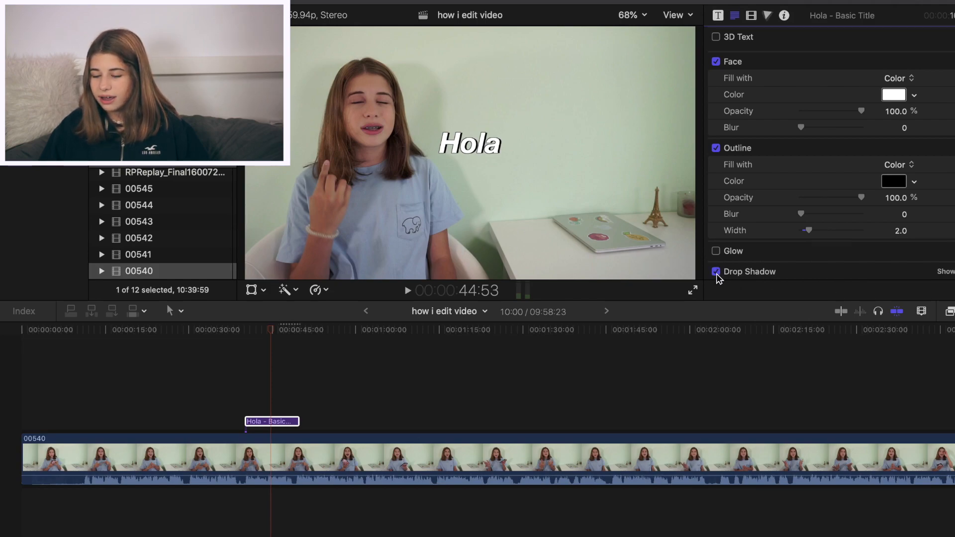
{"action": "scroll", "coordinate": [834, 192], "scroll_direction": "down", "scroll_amount": 5}
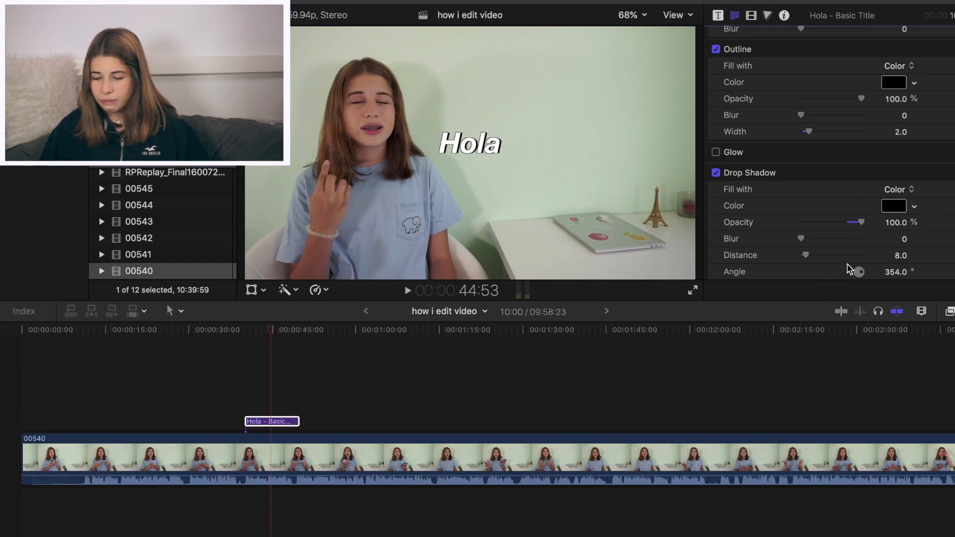
{"action": "left_click", "coordinate": [893, 206]}
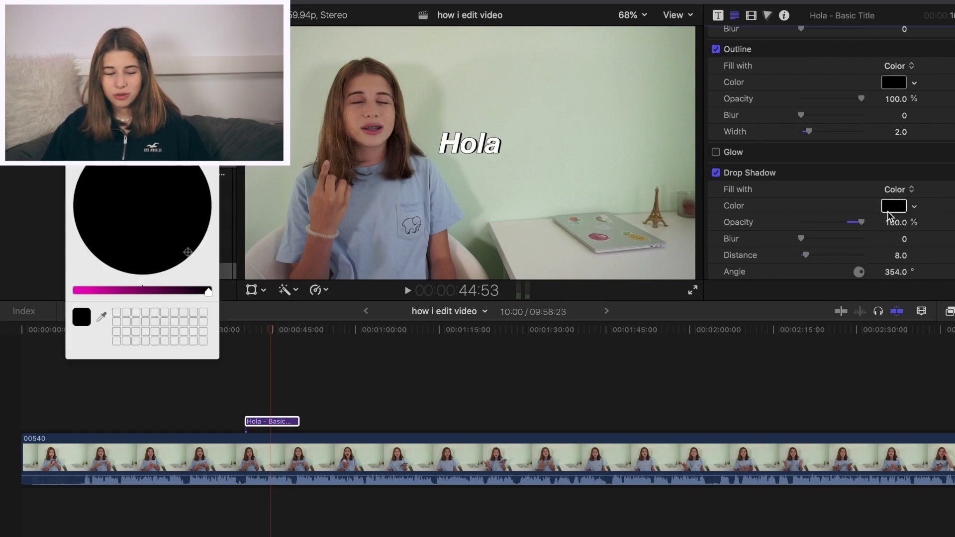
{"action": "left_click", "coordinate": [72, 97]}
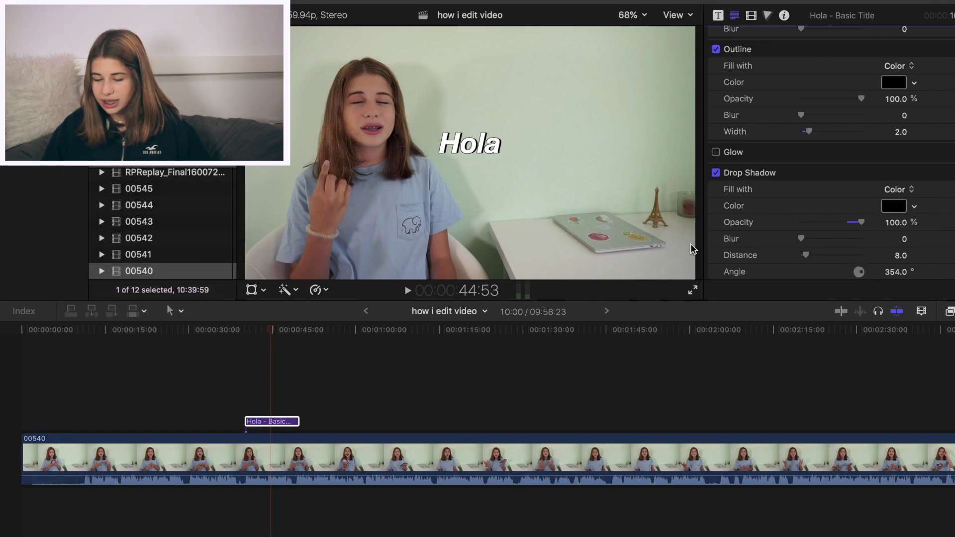
{"action": "left_click_drag", "start_coordinate": [808, 259], "coordinate": [808, 258]}
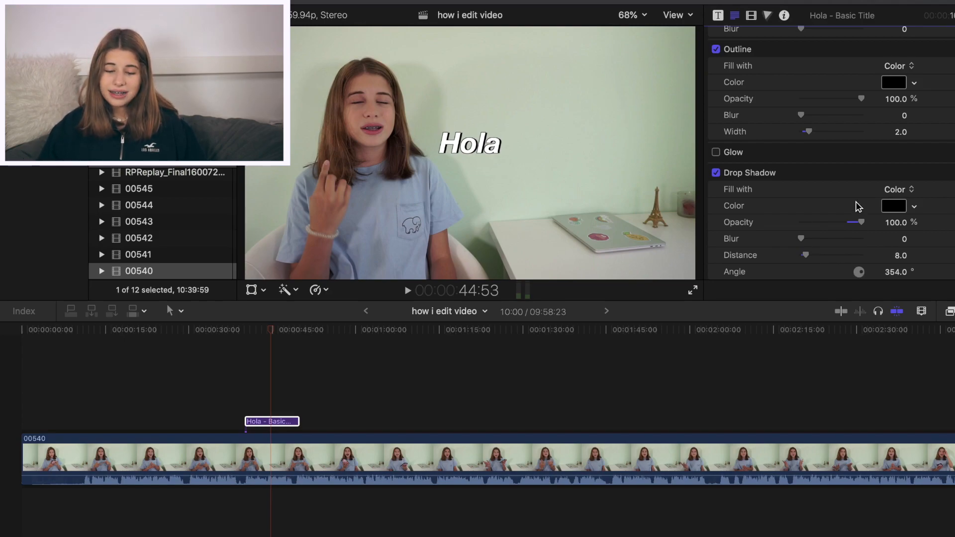
{"action": "scroll", "coordinate": [856, 207], "scroll_direction": "up", "scroll_amount": 10}
{"action": "scroll", "coordinate": [794, 240], "scroll_direction": "up", "scroll_amount": 8}
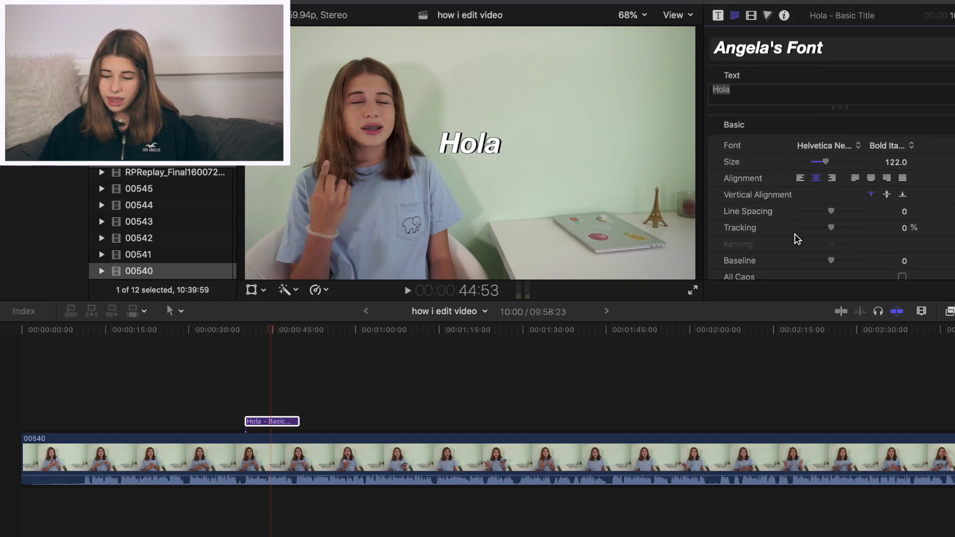
Try random letters in the Basic Title's text and erase all of it, including "Hola"
{"action": "left_click", "coordinate": [787, 82]}
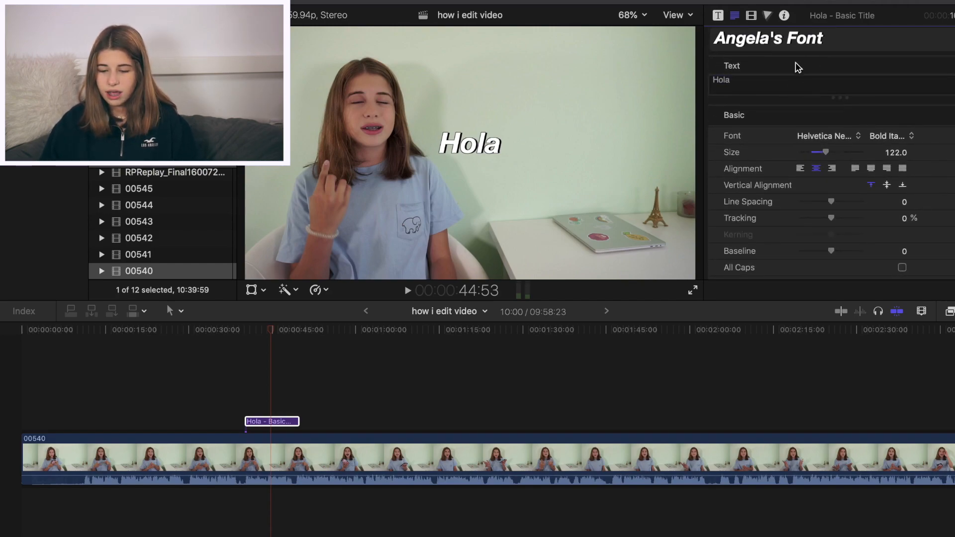
{"action": "type", "text": "fkdfjdkfj"}
{"action": "key", "text": "BackSpace"}
{"action": "key", "text": "BackSpace"}
{"action": "key", "text": "BackSpace"}
{"action": "key", "text": "BackSpace"}
{"action": "key", "text": "BackSpace"}
{"action": "key", "text": "BackSpace"}
{"action": "key", "text": "BackSpace"}
{"action": "key", "text": "BackSpace"}
{"action": "key", "text": "BackSpace"}
{"action": "key", "text": "BackSpace"}
{"action": "key", "text": "BackSpace"}
{"action": "key", "text": "BackSpace"}
{"action": "key", "text": "BackSpace"}
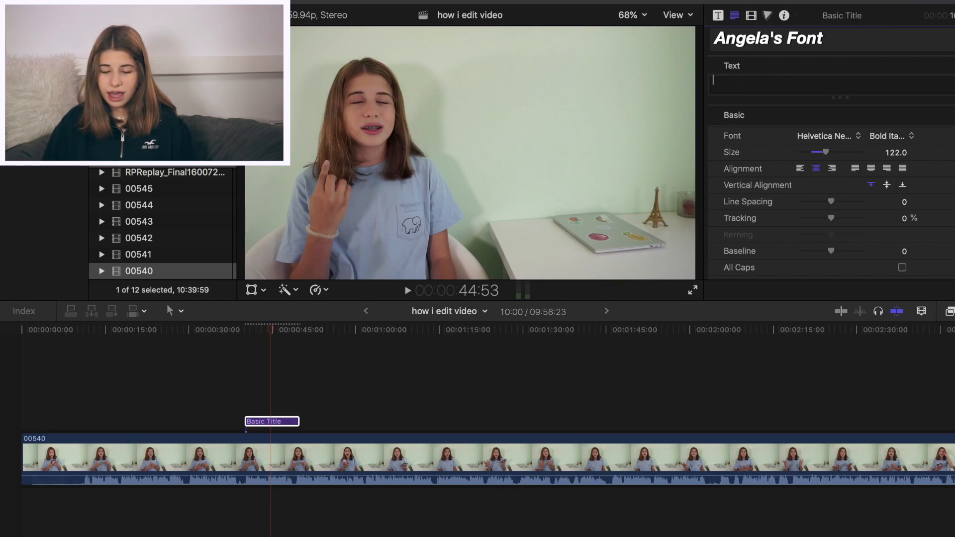
Try a first name as the Basic Title's text, erase it again and open the text style presets
{"action": "type", "text": "angelaa"}
{"action": "key", "text": "BackSpace"}
{"action": "key", "text": "BackSpace"}
{"action": "key", "text": "BackSpace"}
{"action": "key", "text": "BackSpace"}
{"action": "key", "text": "BackSpace"}
{"action": "key", "text": "BackSpace"}
{"action": "key", "text": "BackSpace"}
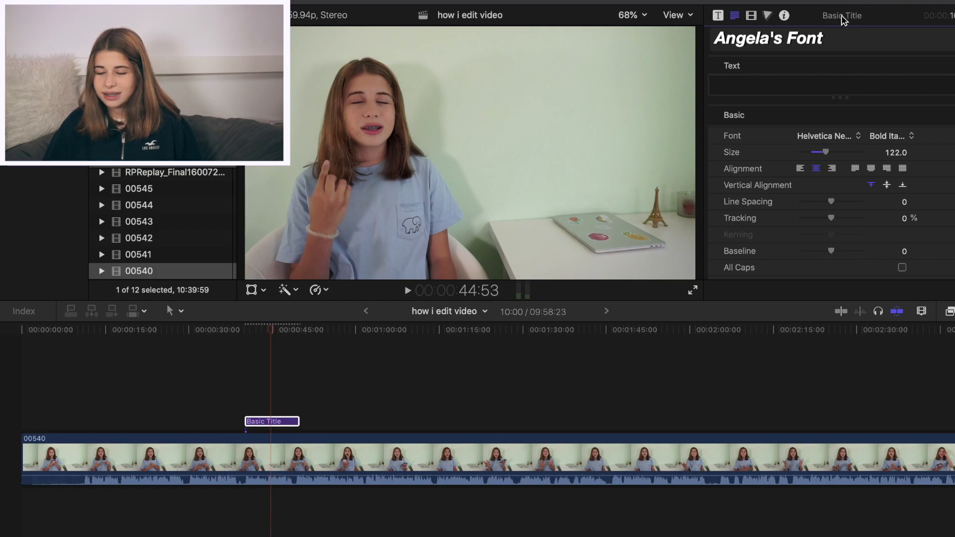
{"action": "left_click", "coordinate": [832, 40]}
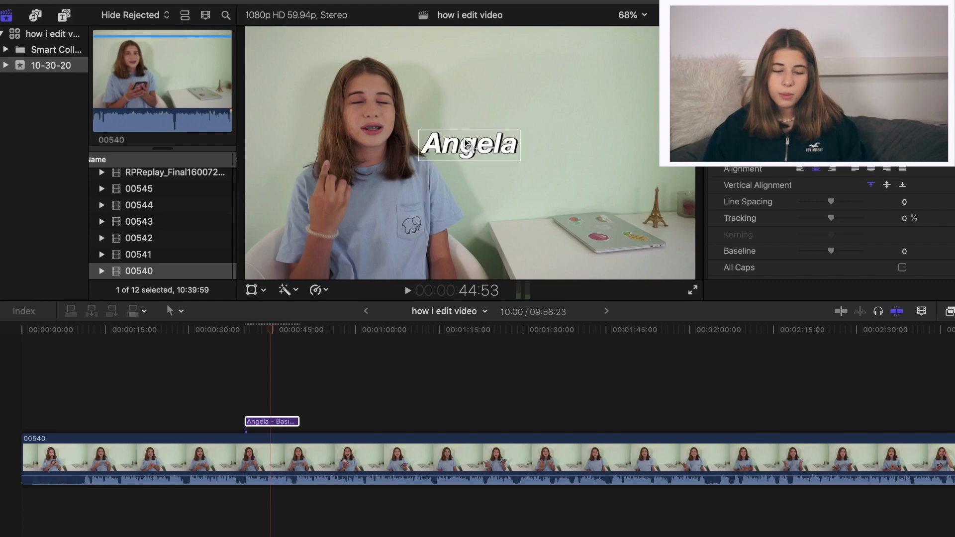
Search the titles for "type", connect the Typewriter title above clip 00540 and delete the Basic Title beneath it
{"action": "left_click", "coordinate": [63, 22]}
{"action": "left_click", "coordinate": [141, 35]}
{"action": "type", "text": "type"}
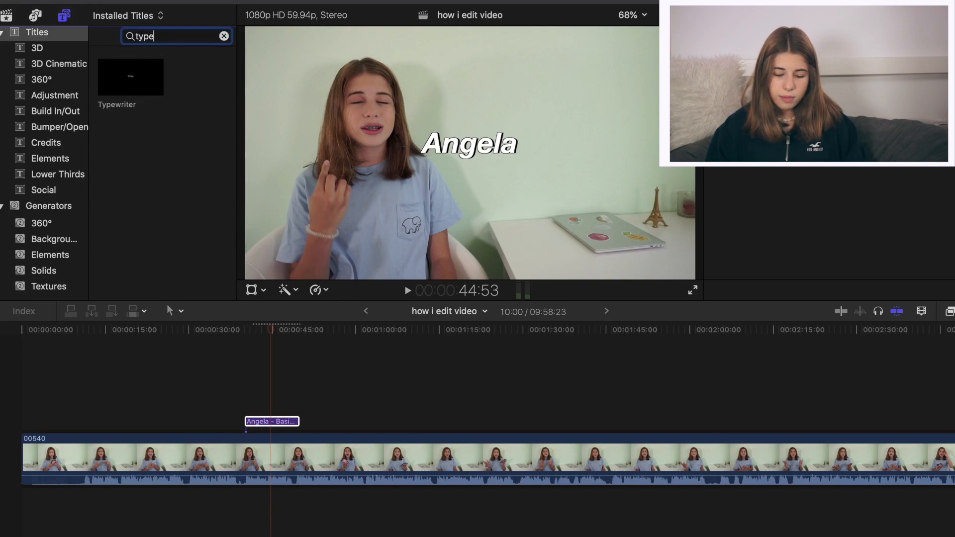
{"action": "left_click_drag", "start_coordinate": [117, 88], "coordinate": [267, 403]}
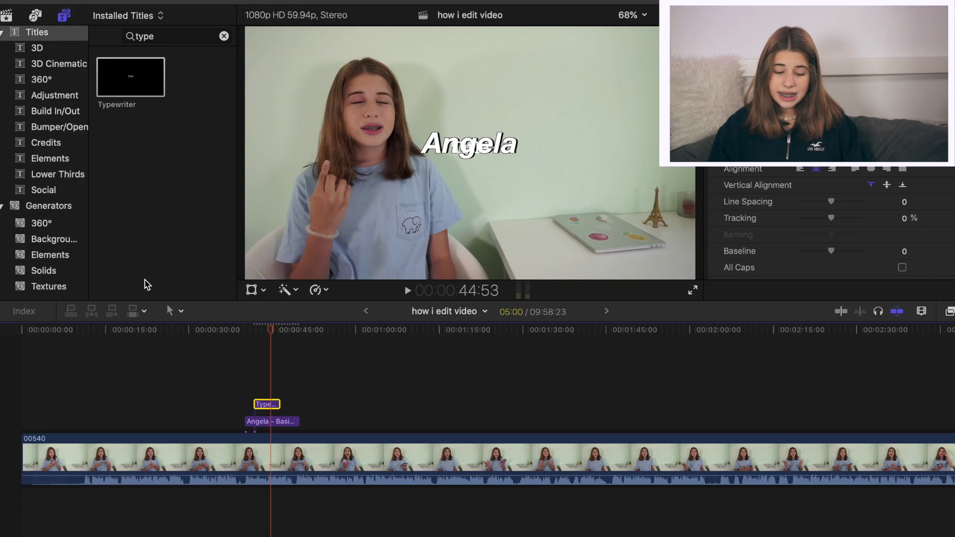
{"action": "left_click", "coordinate": [274, 423]}
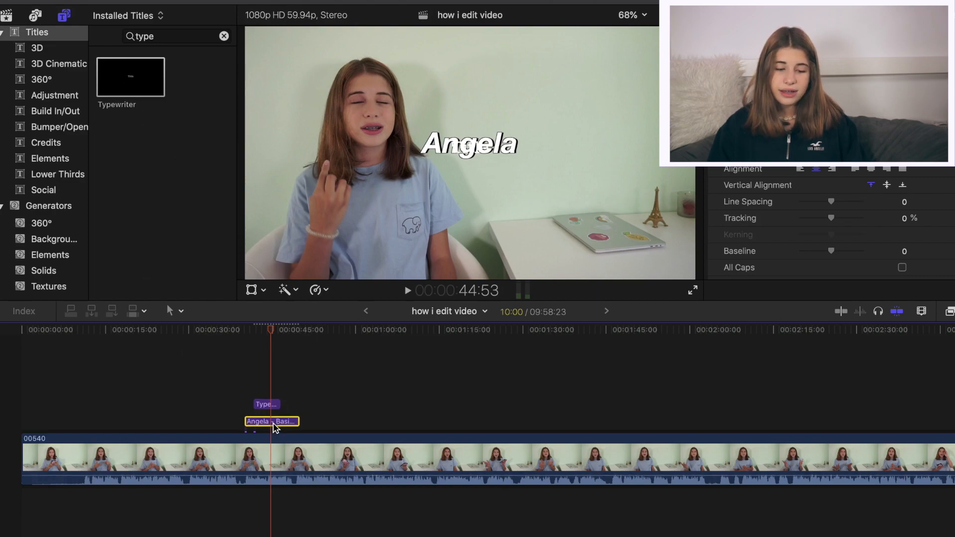
{"action": "key", "text": "Delete"}
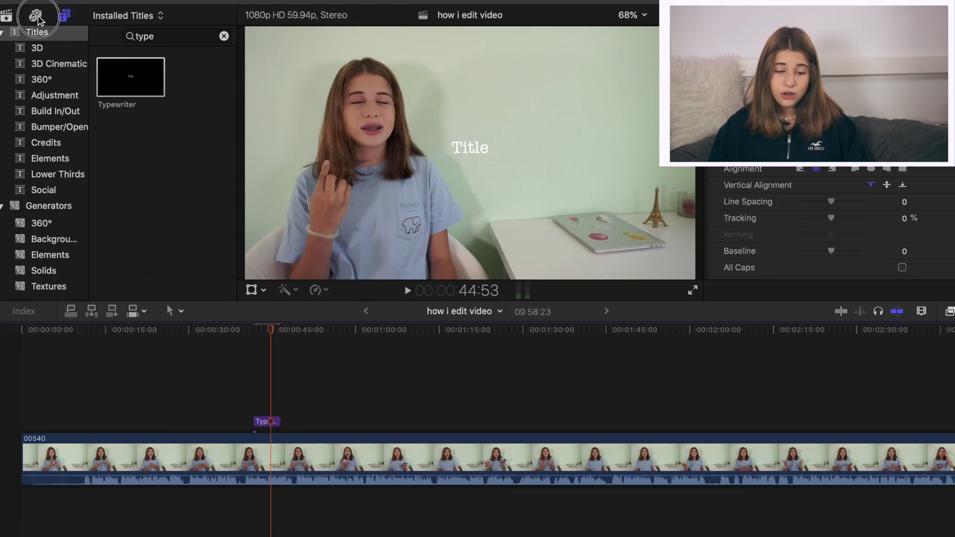
Search the sound effects for "type" and connect Typewriter Electric below clip 00540 at the start of the Typewriter title
{"action": "left_click", "coordinate": [38, 17]}
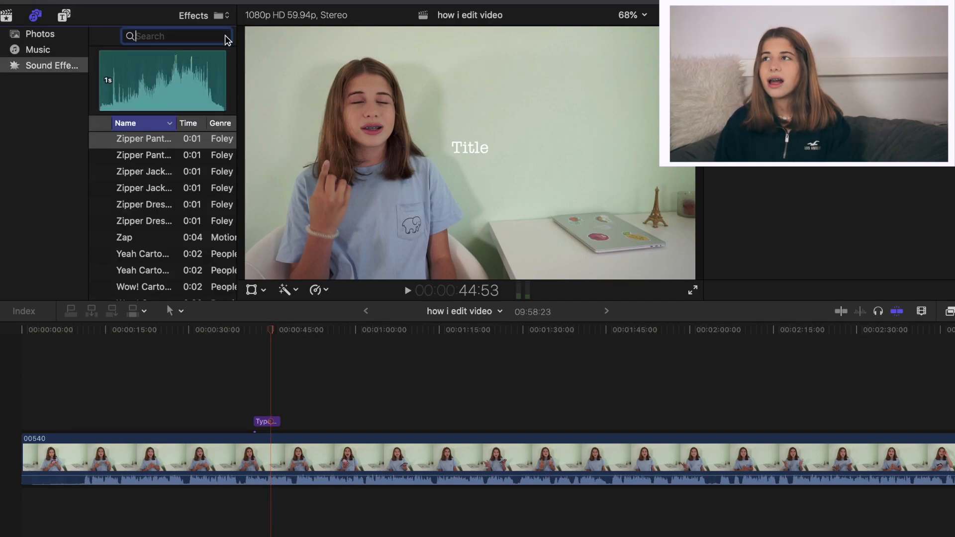
{"action": "type", "text": "type"}
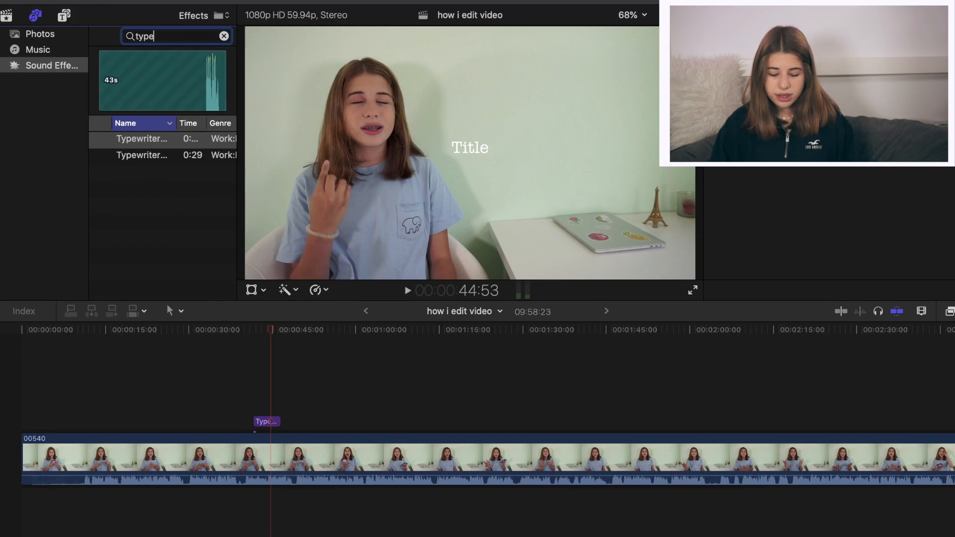
{"action": "left_click", "coordinate": [101, 142]}
{"action": "left_click", "coordinate": [101, 157]}
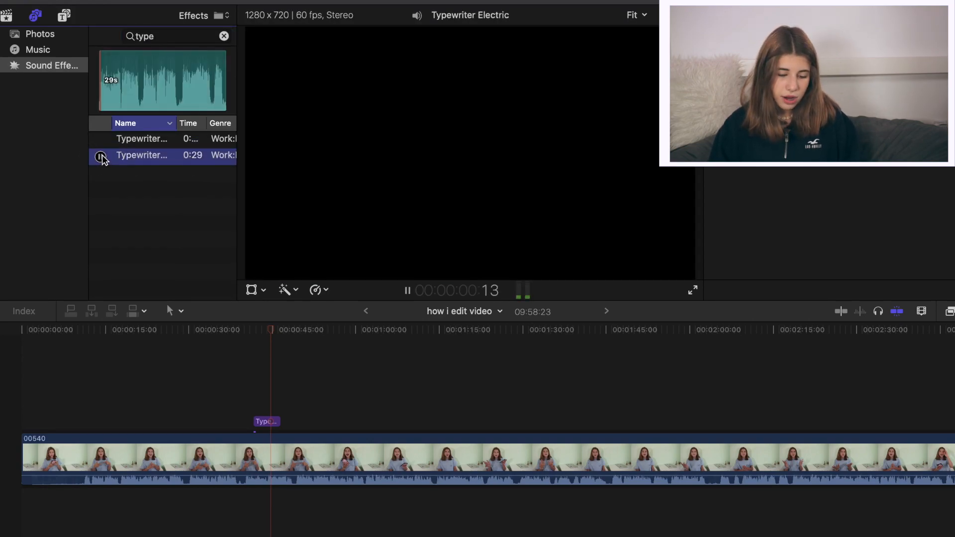
{"action": "left_click", "coordinate": [101, 157]}
{"action": "left_click", "coordinate": [127, 156]}
{"action": "left_click_drag", "start_coordinate": [126, 154], "coordinate": [187, 336]}
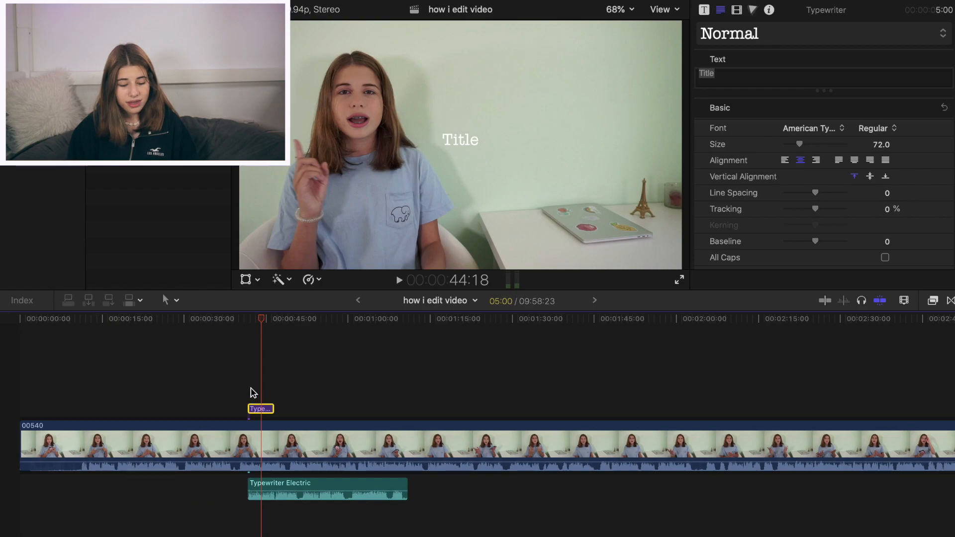
Play back the Typewriter title together with its sound effect from the start of the title
{"action": "left_click", "coordinate": [247, 391]}
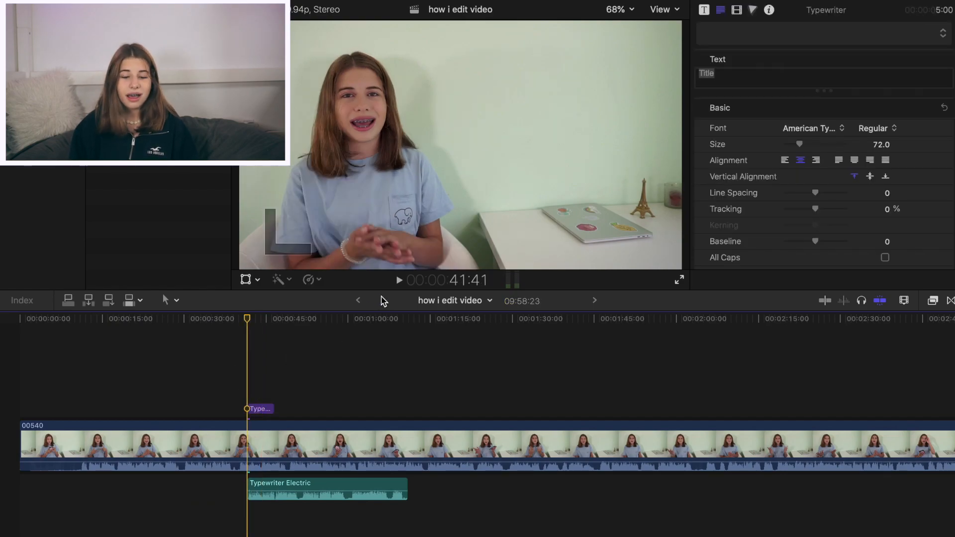
{"action": "left_click", "coordinate": [399, 280]}
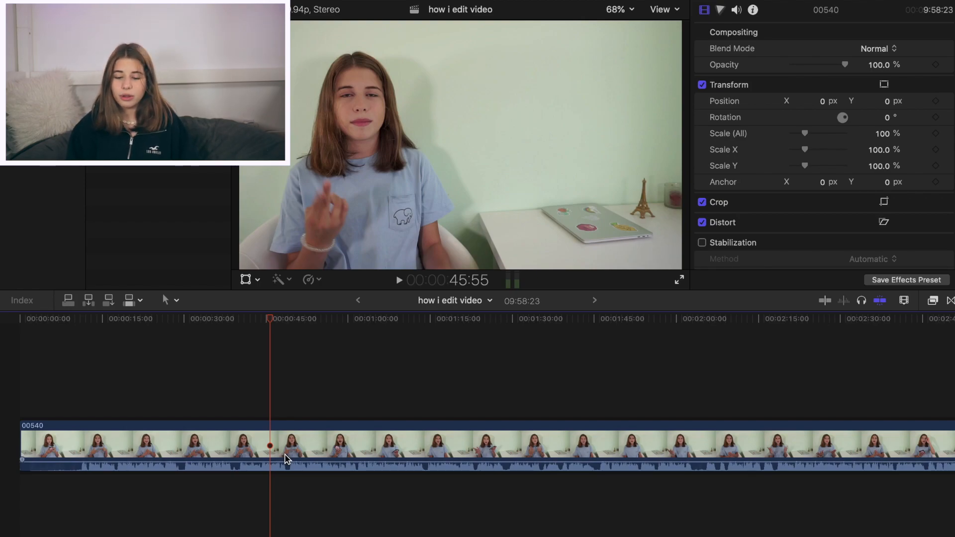
Show the installed effects, glance at the installed transitions and return to the effects
{"action": "left_click", "coordinate": [934, 301]}
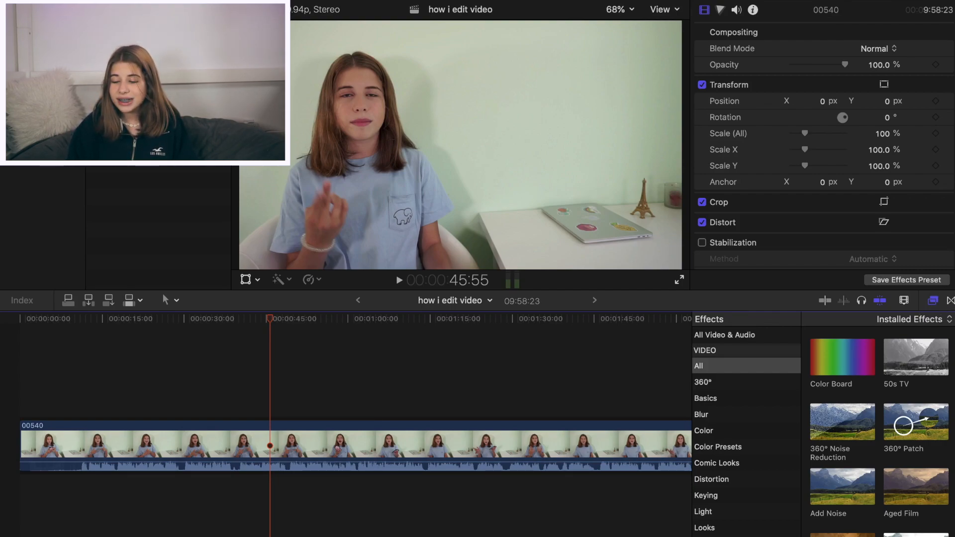
{"action": "left_click", "coordinate": [950, 301]}
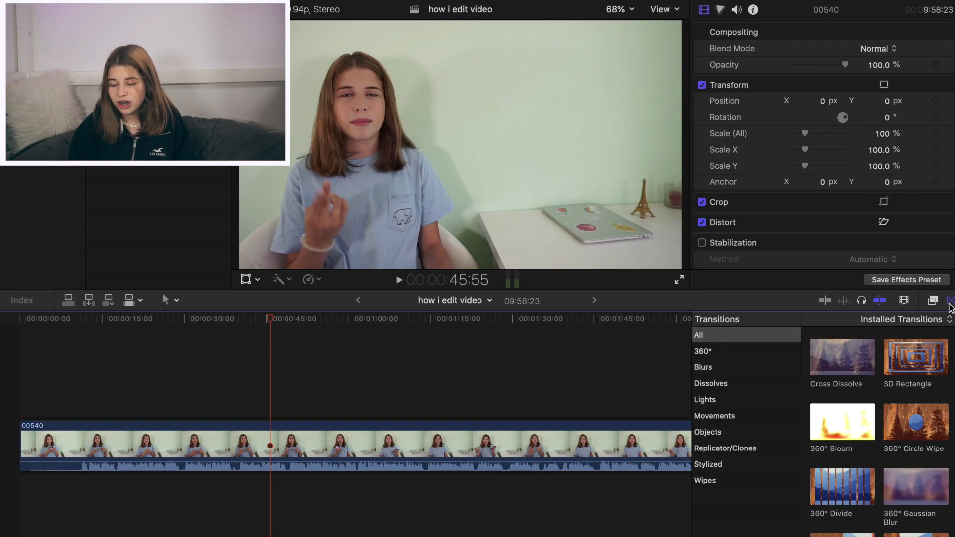
{"action": "left_click", "coordinate": [934, 301]}
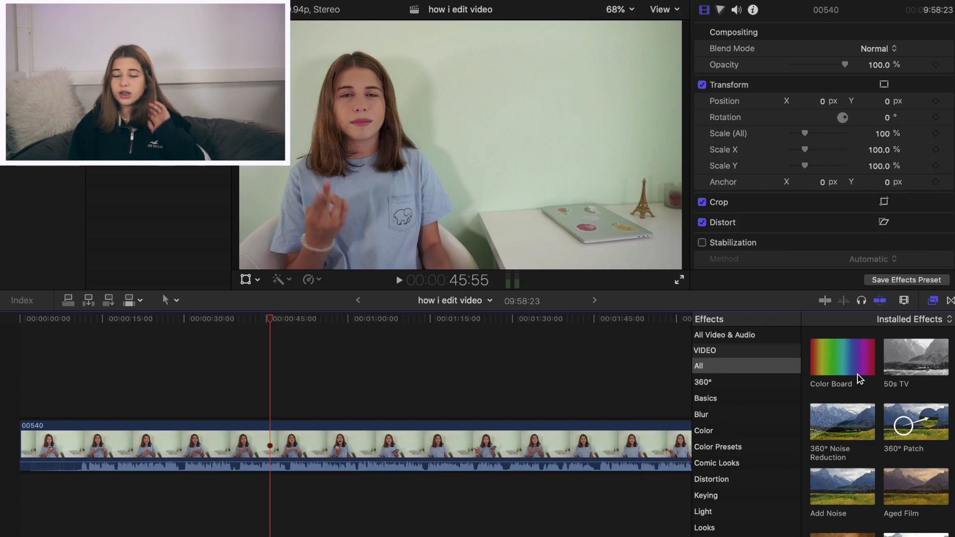
Cut clip 00540 at about 44 seconds and again about 18 seconds further on, and select the middle piece
{"action": "key", "text": "b"}
{"action": "left_click", "coordinate": [265, 443]}
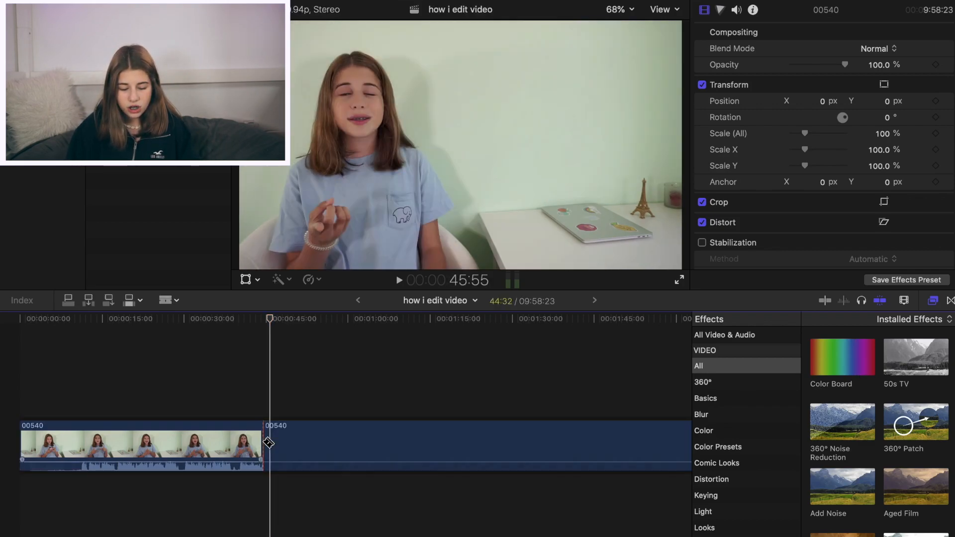
{"action": "left_click", "coordinate": [362, 443]}
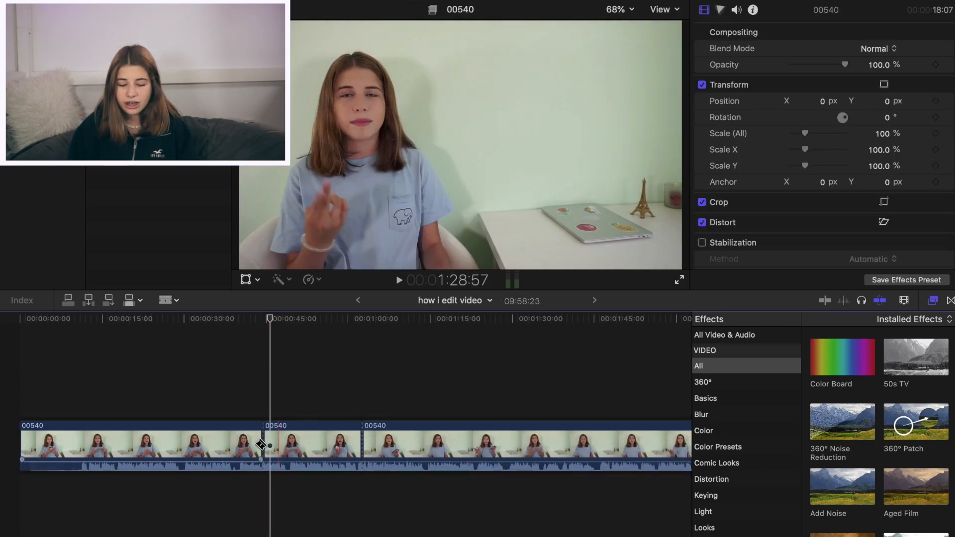
{"action": "key", "text": "a"}
{"action": "left_click", "coordinate": [304, 442]}
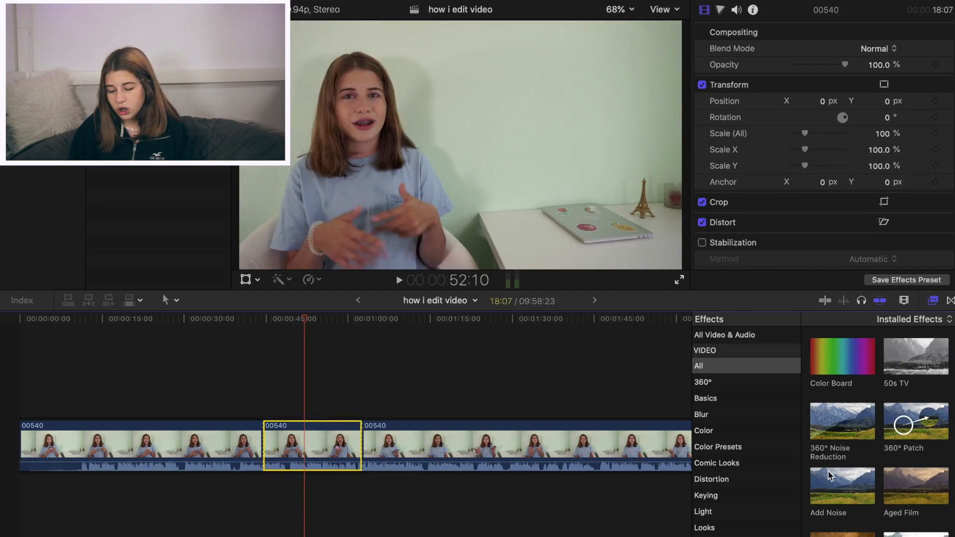
Find the Camcorder effect among the Stylize video effects and try it on the middle piece of 00540
{"action": "scroll", "coordinate": [829, 476], "scroll_direction": "down", "scroll_amount": 10}
{"action": "scroll", "coordinate": [829, 476], "scroll_direction": "down", "scroll_amount": 15}
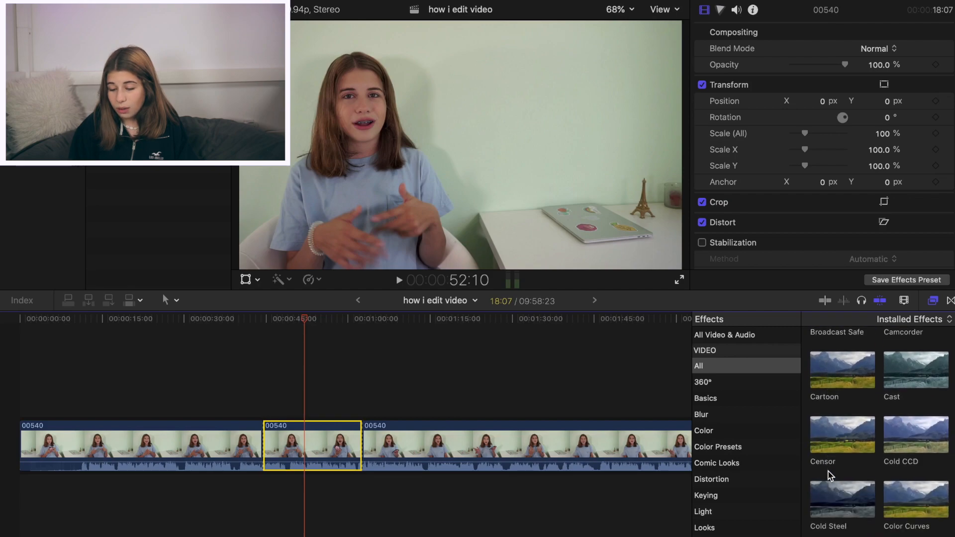
{"action": "scroll", "coordinate": [728, 528], "scroll_direction": "down", "scroll_amount": 5}
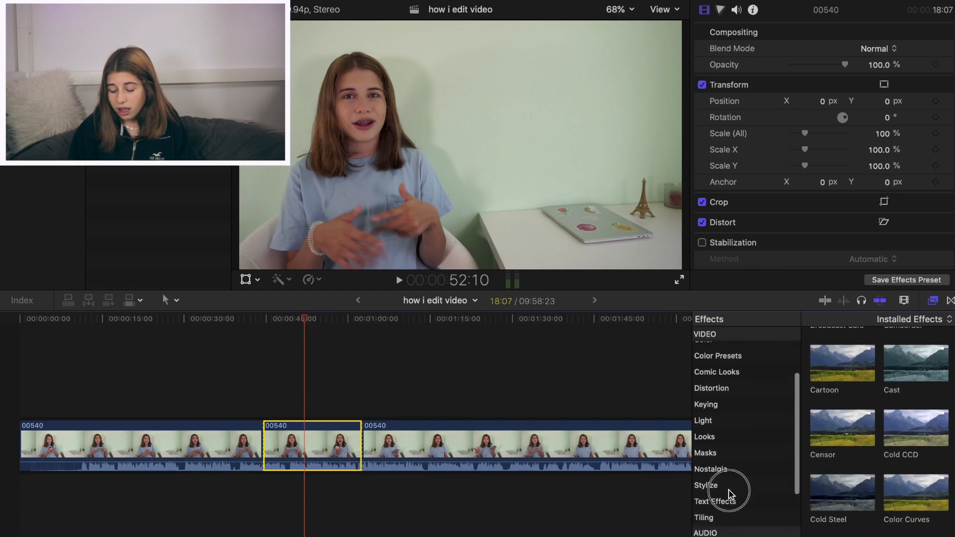
{"action": "left_click", "coordinate": [746, 486]}
{"action": "scroll", "coordinate": [862, 475], "scroll_direction": "up", "scroll_amount": 8}
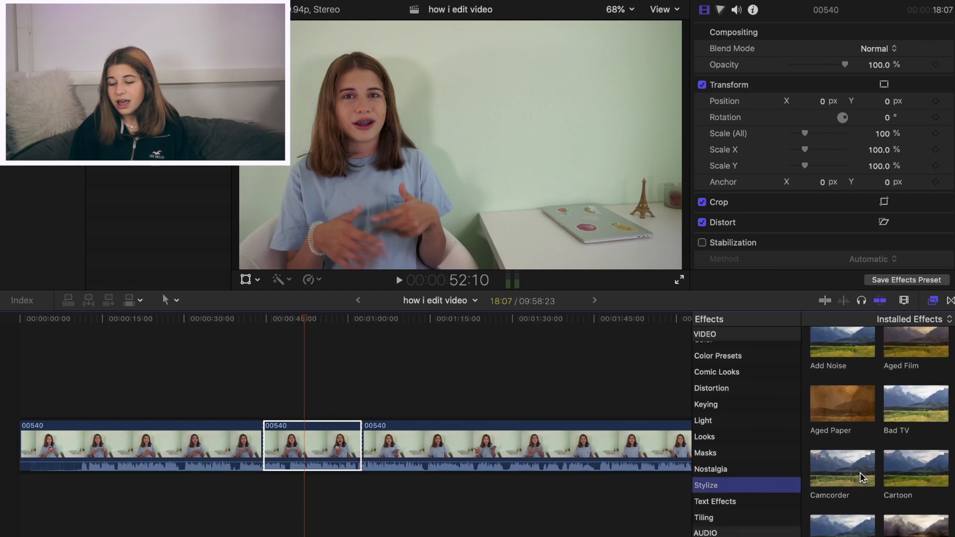
{"action": "scroll", "coordinate": [721, 447], "scroll_direction": "up", "scroll_amount": 5}
{"action": "scroll", "coordinate": [715, 455], "scroll_direction": "down", "scroll_amount": 10}
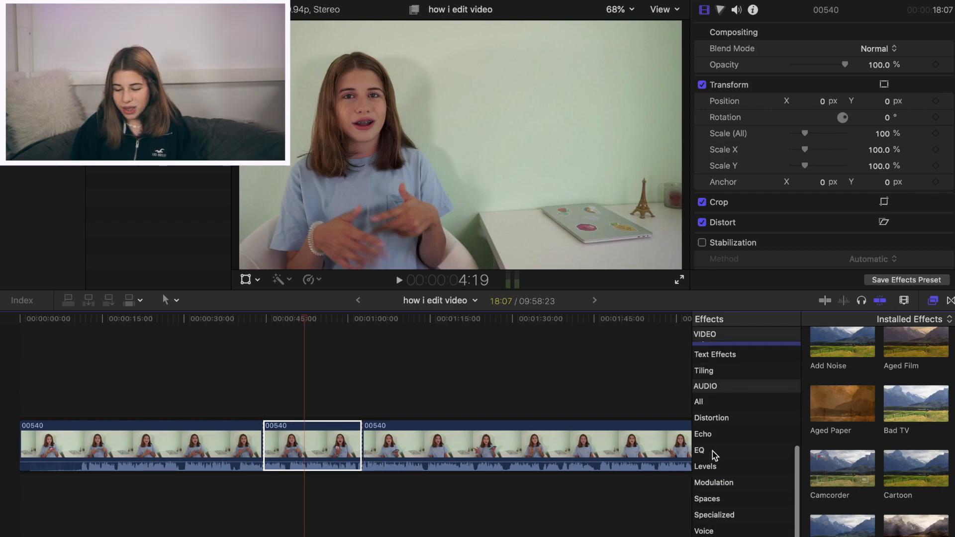
{"action": "scroll", "coordinate": [714, 461], "scroll_direction": "up", "scroll_amount": 1}
{"action": "scroll", "coordinate": [716, 397], "scroll_direction": "up", "scroll_amount": 6}
{"action": "scroll", "coordinate": [719, 396], "scroll_direction": "down", "scroll_amount": 3}
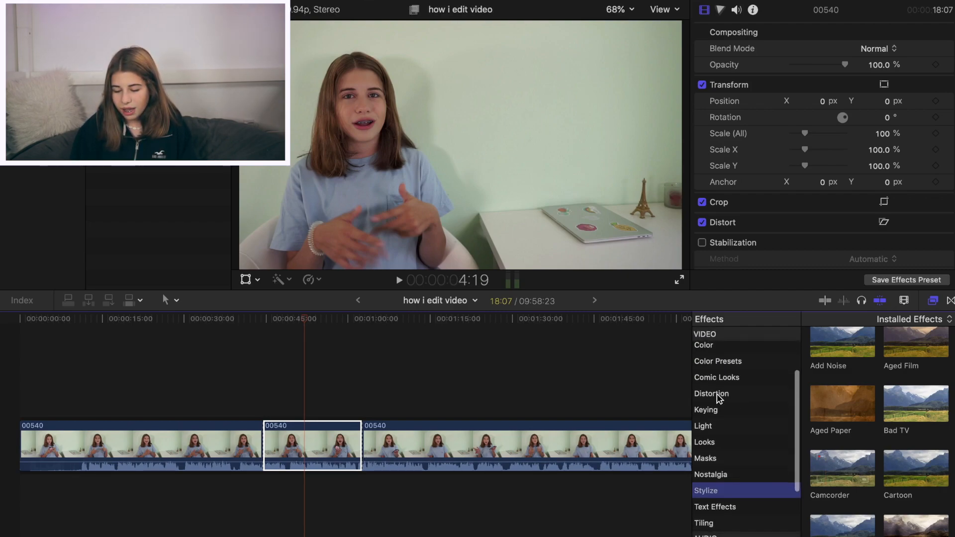
{"action": "scroll", "coordinate": [828, 455], "scroll_direction": "down", "scroll_amount": 3}
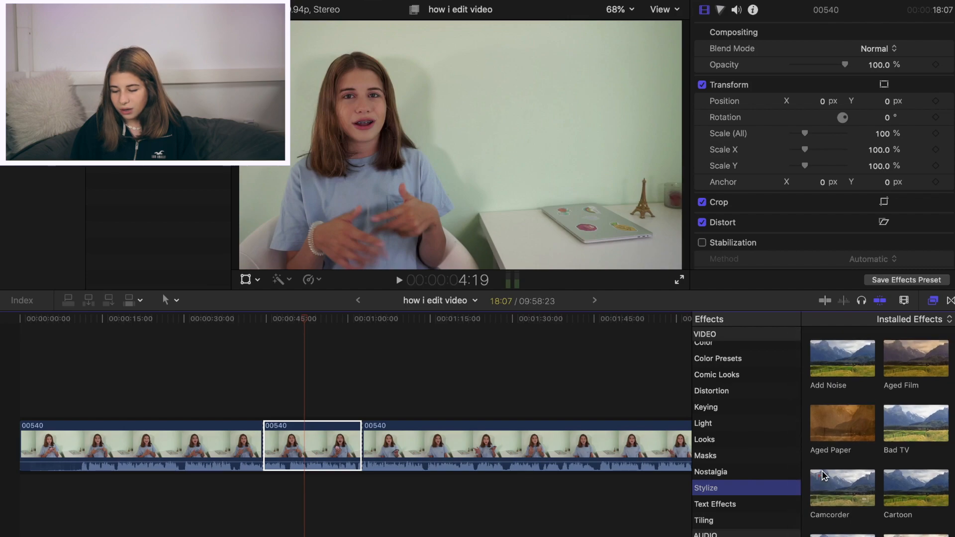
{"action": "left_click_drag", "start_coordinate": [841, 438], "coordinate": [320, 459]}
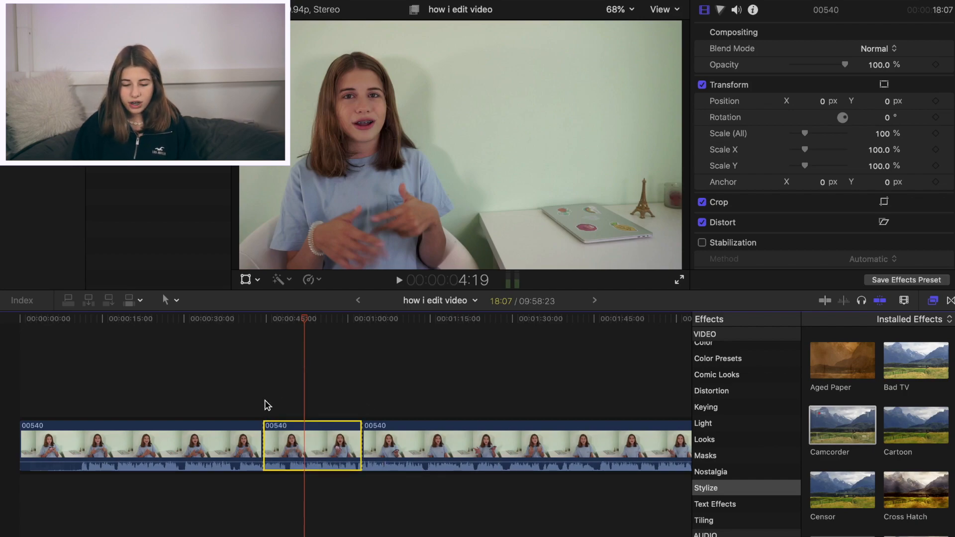
Play the middle piece from its start with the Camcorder effect and remove the effect from it
{"action": "left_click", "coordinate": [263, 404]}
{"action": "left_click", "coordinate": [396, 283]}
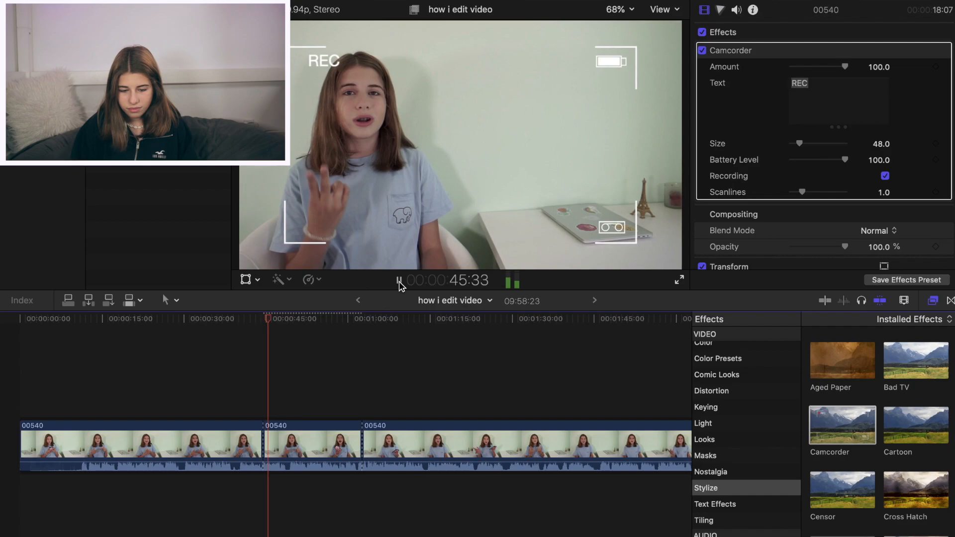
{"action": "left_click", "coordinate": [399, 282]}
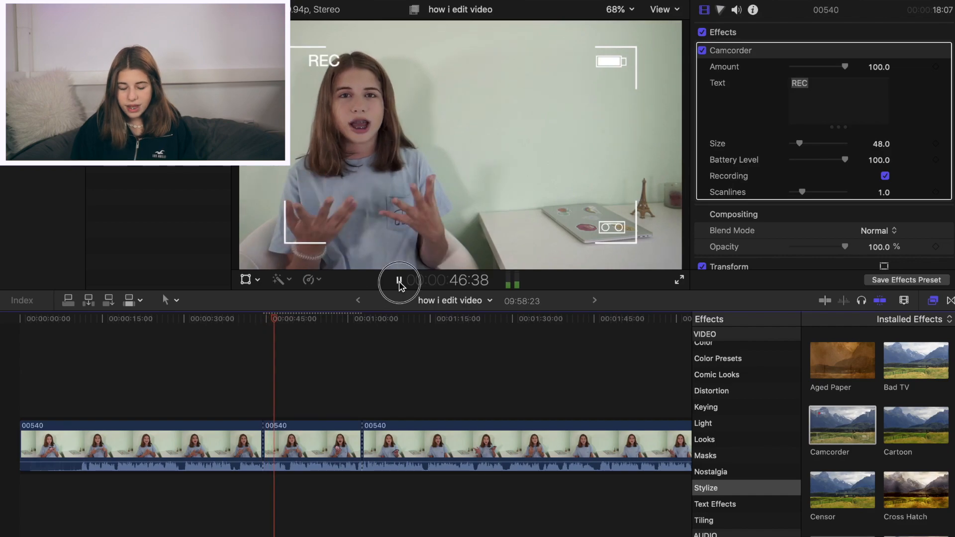
{"action": "left_click", "coordinate": [313, 437]}
{"action": "key", "text": "Delete"}
Find Photo Recall among the Stylize effects and try it on the middle piece of 00540
{"action": "scroll", "coordinate": [893, 447], "scroll_direction": "down", "scroll_amount": 5}
{"action": "scroll", "coordinate": [891, 447], "scroll_direction": "down", "scroll_amount": 1}
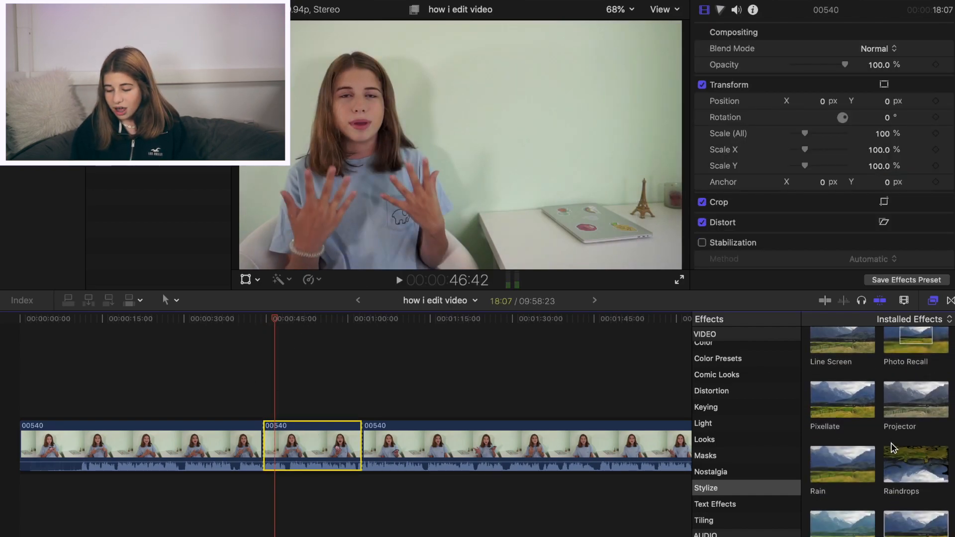
{"action": "left_click_drag", "start_coordinate": [918, 346], "coordinate": [305, 444]}
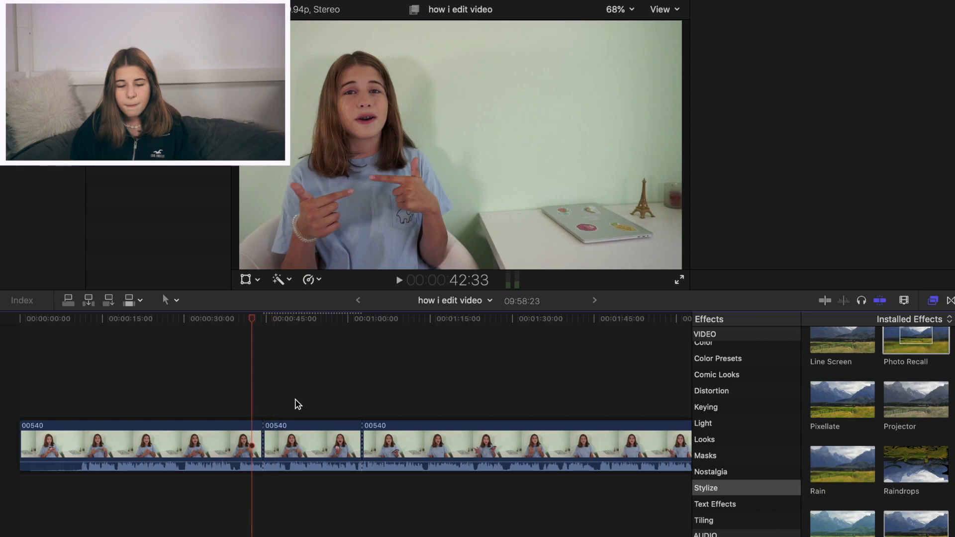
Play part of the middle piece with the Photo Recall effect and undo applying it
{"action": "left_click", "coordinate": [295, 401]}
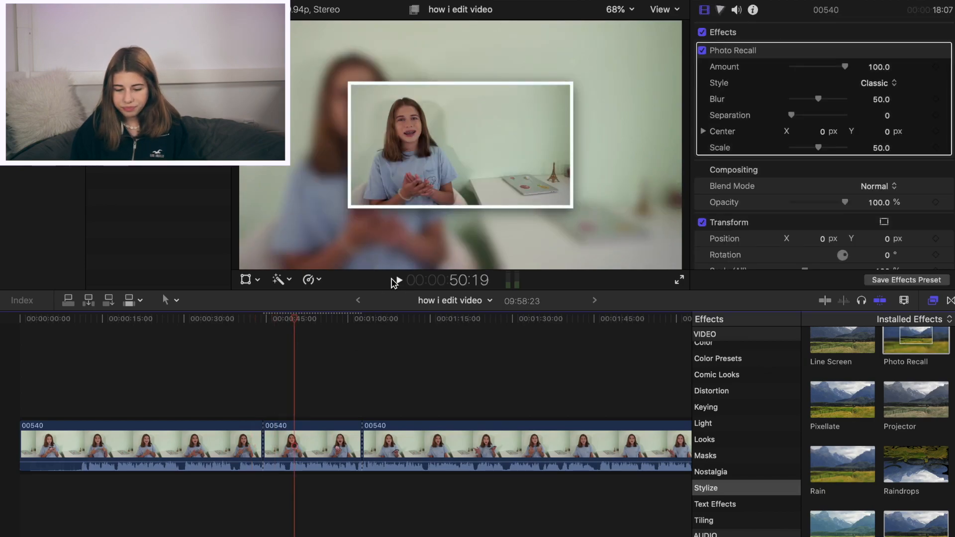
{"action": "left_click", "coordinate": [396, 281]}
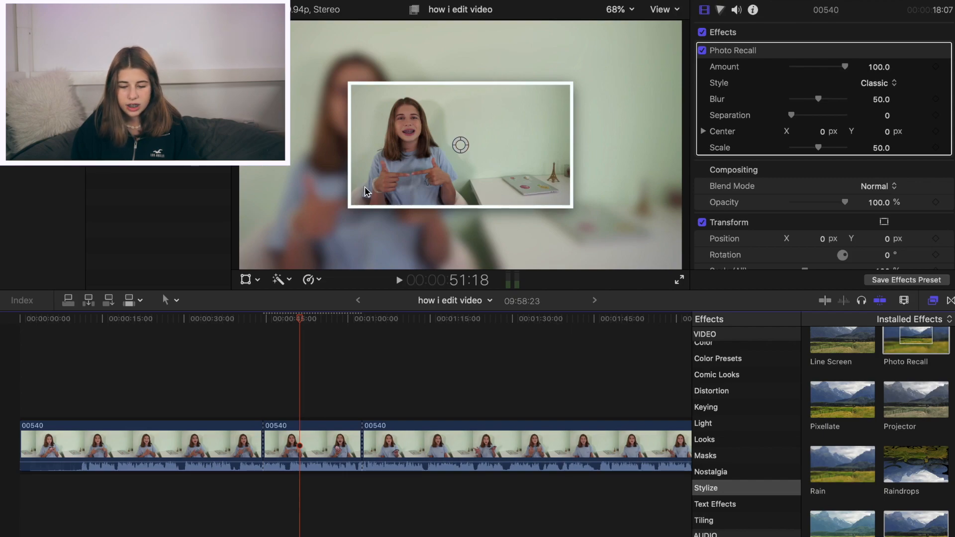
{"action": "key", "text": "super+z"}
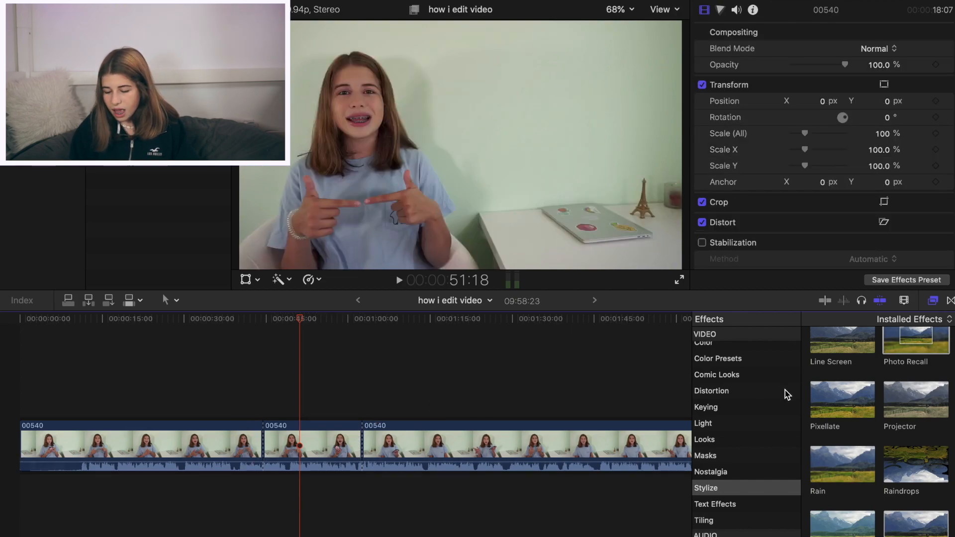
Try the Gaussian effect from the Blur category on the middle piece of 00540 and undo it
{"action": "left_click", "coordinate": [835, 348]}
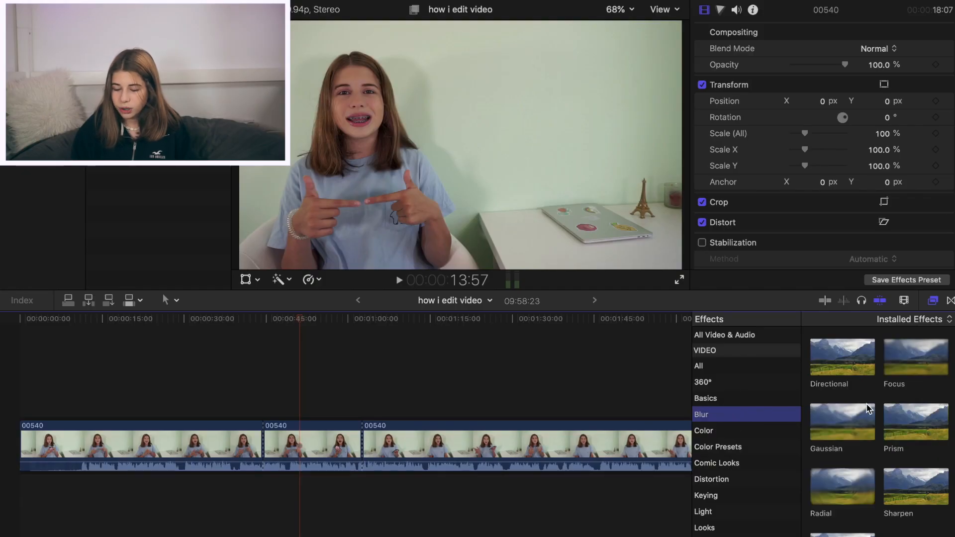
{"action": "left_click", "coordinate": [844, 422]}
{"action": "left_click_drag", "start_coordinate": [842, 421], "coordinate": [328, 439]}
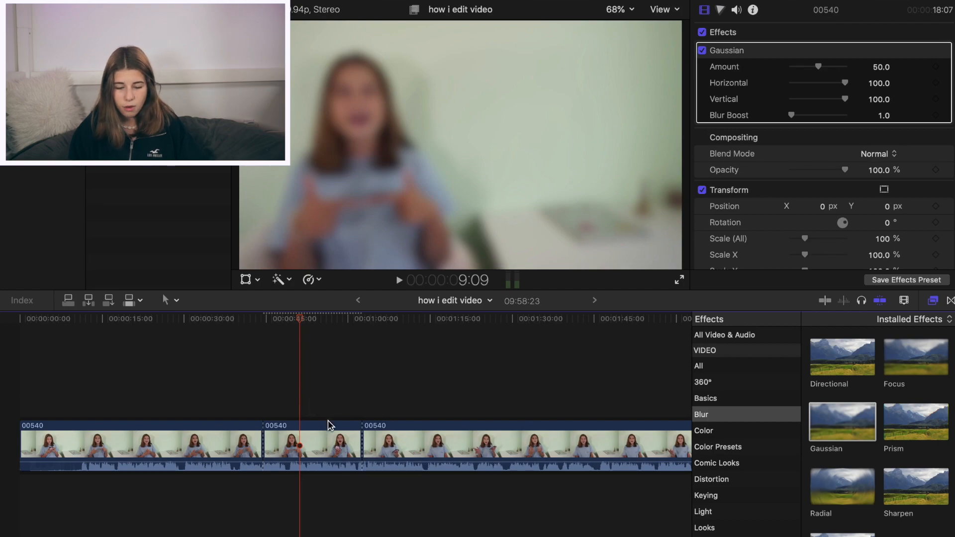
{"action": "key", "text": "super+z"}
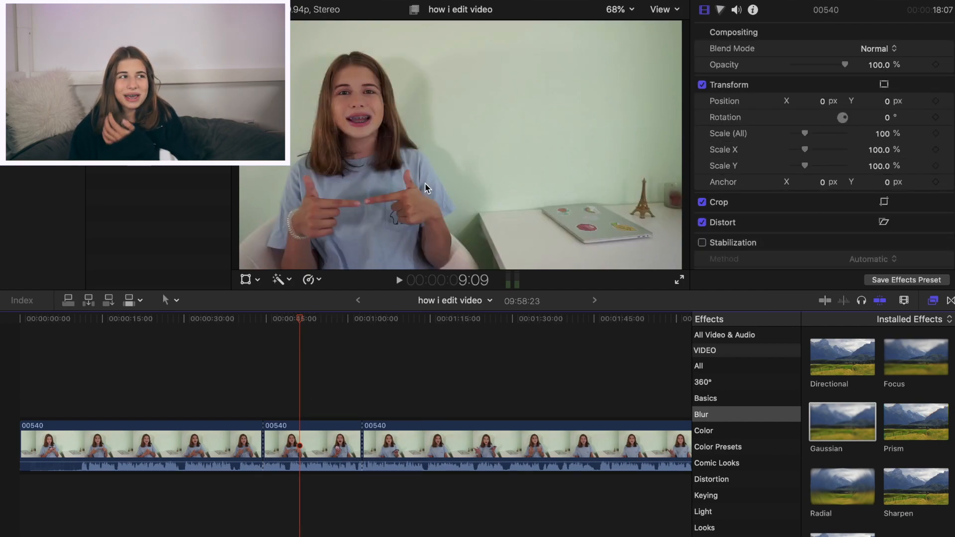
Look through the All and 360° categories of the video effects
{"action": "left_click", "coordinate": [741, 369]}
{"action": "scroll", "coordinate": [773, 437], "scroll_direction": "down", "scroll_amount": 3}
{"action": "scroll", "coordinate": [774, 438], "scroll_direction": "up", "scroll_amount": 4}
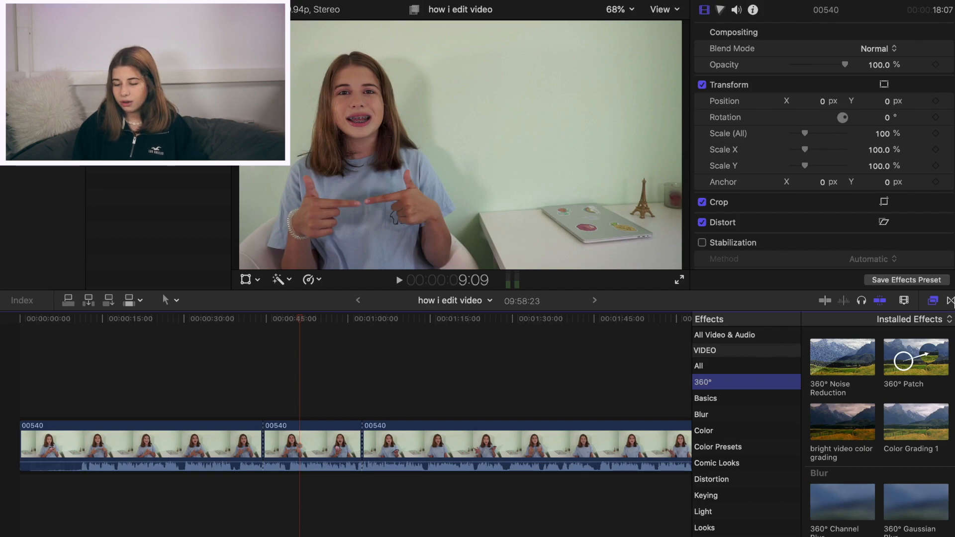
Try a Cross Dissolve transition at the cut between the middle and last pieces of 00540 and play across it
{"action": "left_click", "coordinate": [951, 300]}
{"action": "left_click_drag", "start_coordinate": [842, 356], "coordinate": [429, 408]}
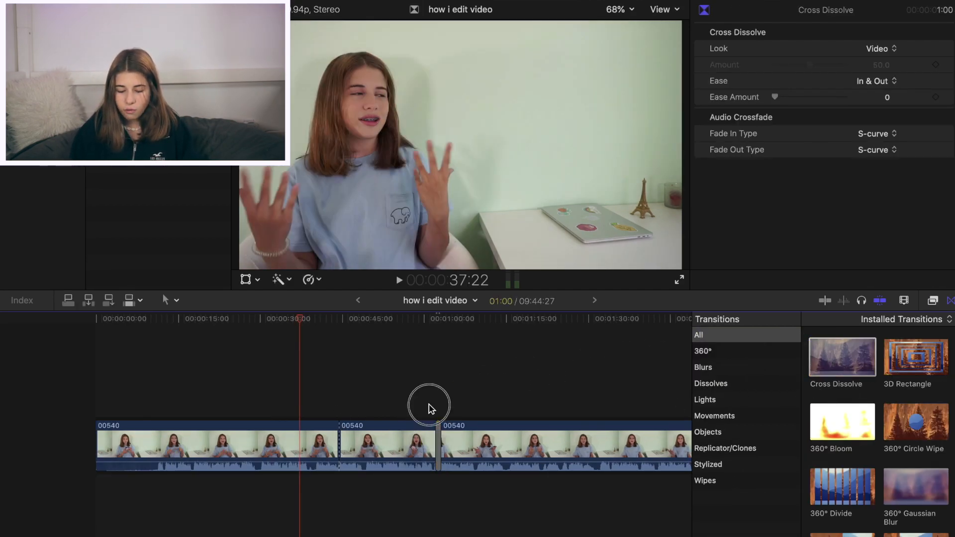
{"action": "left_click", "coordinate": [429, 408]}
{"action": "left_click", "coordinate": [400, 280]}
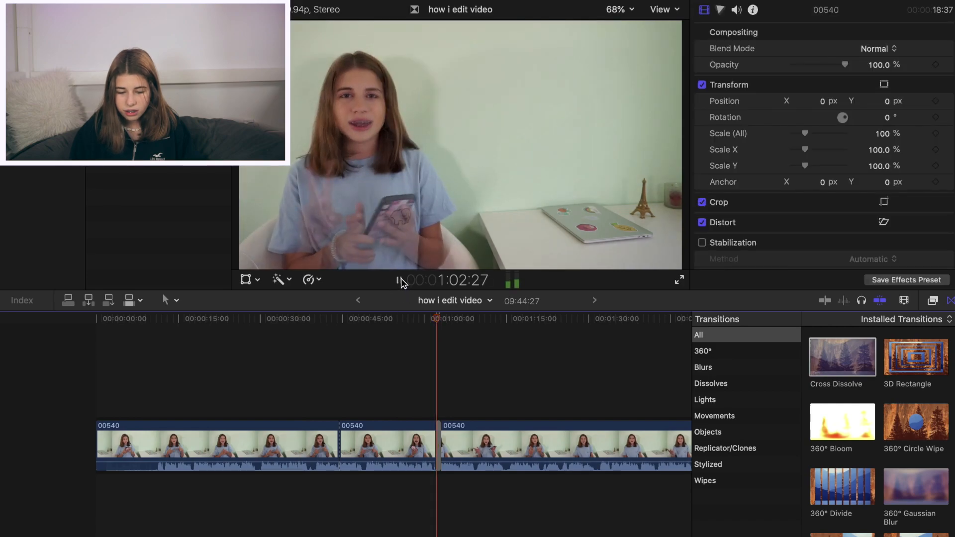
{"action": "left_click", "coordinate": [401, 282]}
Replace the Cross Dissolve between the middle and last pieces with the Mosaic transition
{"action": "left_click", "coordinate": [438, 446]}
{"action": "key", "text": "Delete"}
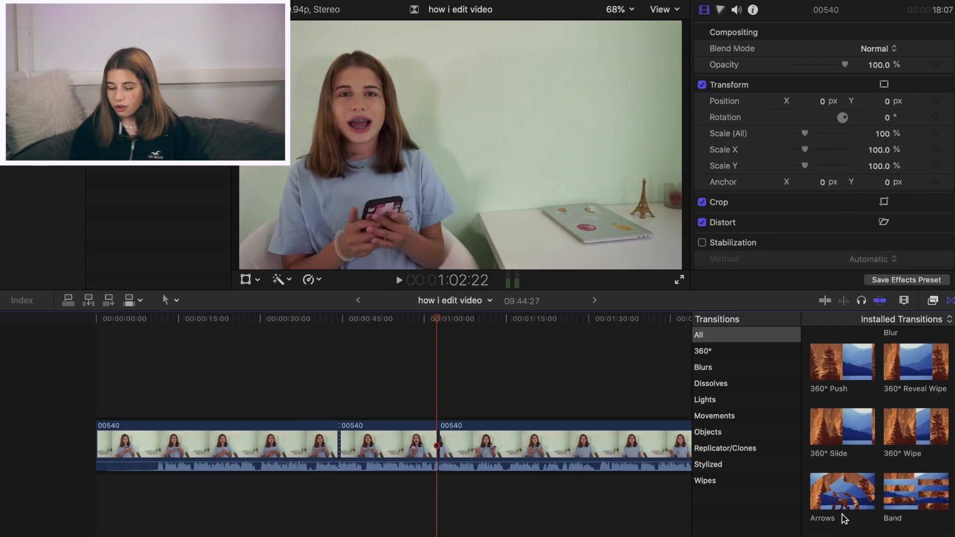
{"action": "scroll", "coordinate": [844, 519], "scroll_direction": "down", "scroll_amount": 3}
{"action": "scroll", "coordinate": [846, 507], "scroll_direction": "down", "scroll_amount": 8}
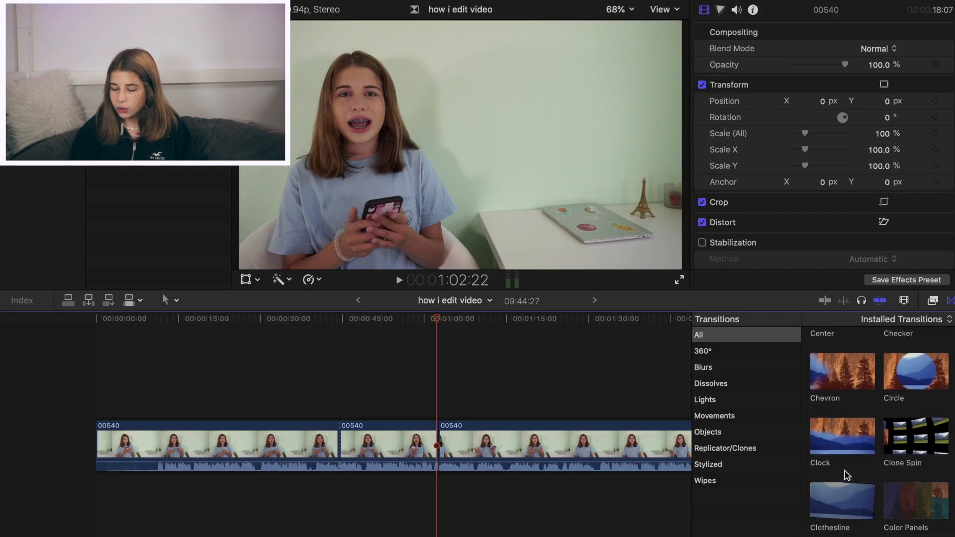
{"action": "scroll", "coordinate": [843, 472], "scroll_direction": "down", "scroll_amount": 15}
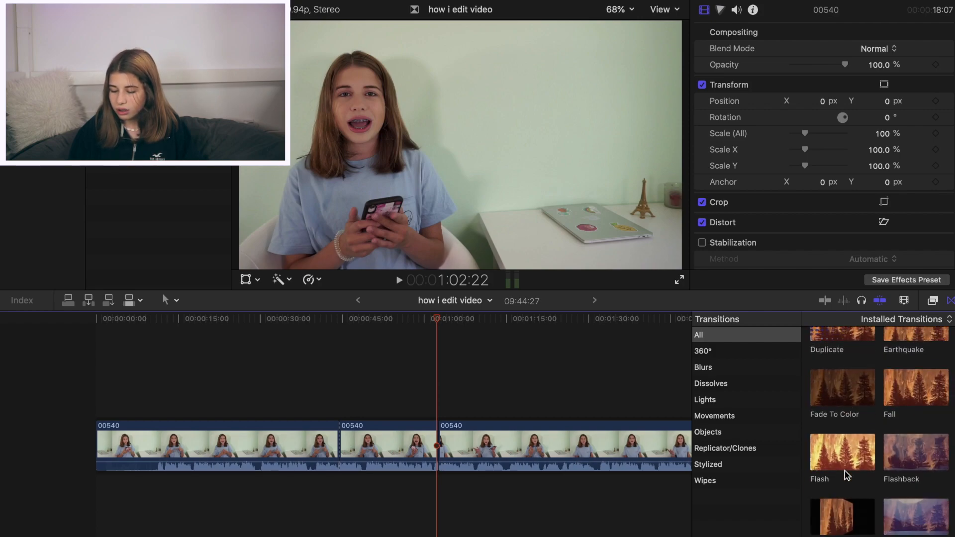
{"action": "left_click_drag", "start_coordinate": [838, 399], "coordinate": [436, 440]}
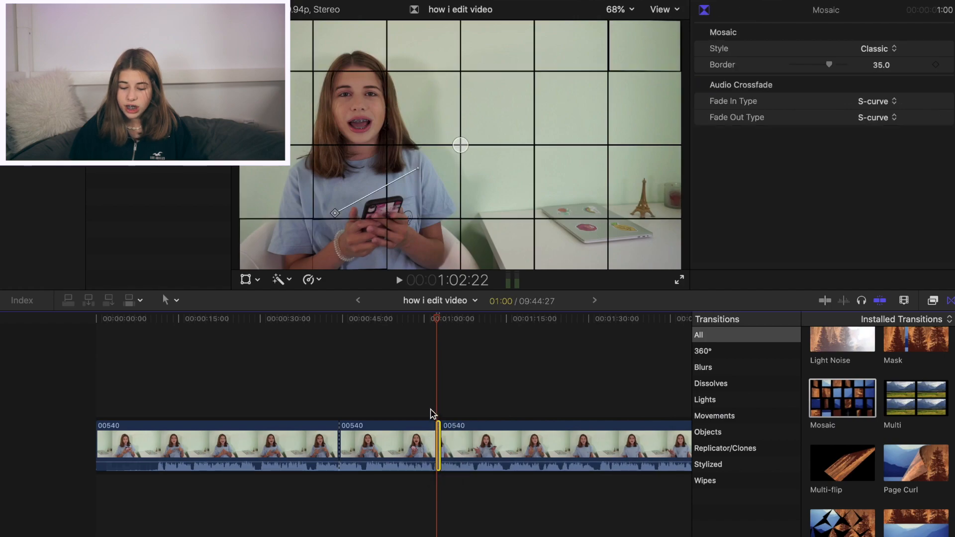
Play across the Mosaic transition and delete it from the cut
{"action": "left_click", "coordinate": [399, 280]}
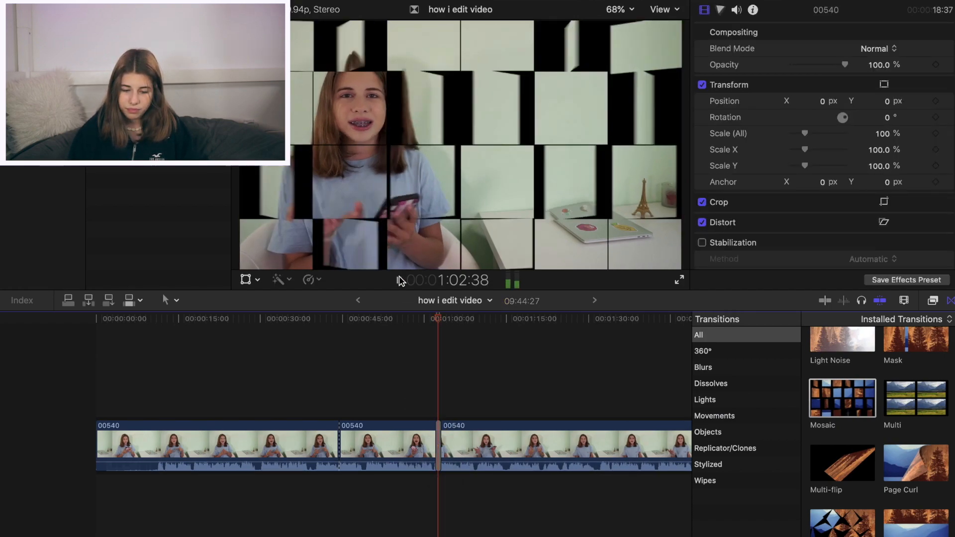
{"action": "left_click", "coordinate": [400, 280]}
{"action": "left_click", "coordinate": [436, 417]}
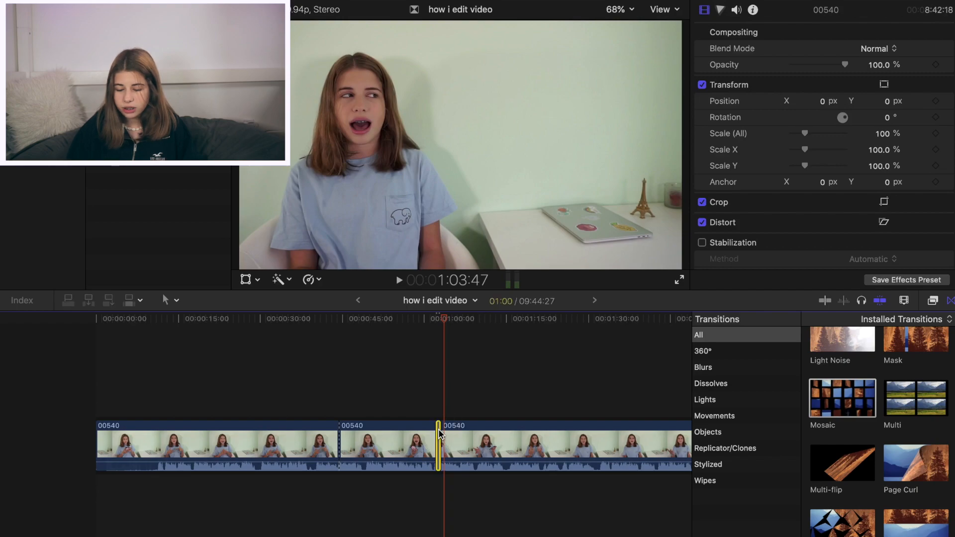
{"action": "key", "text": "Delete"}
Try the Slide transition at the cut between the middle and last pieces of 00540 and play across it
{"action": "scroll", "coordinate": [940, 519], "scroll_direction": "down", "scroll_amount": 3}
{"action": "scroll", "coordinate": [940, 519], "scroll_direction": "down", "scroll_amount": 1}
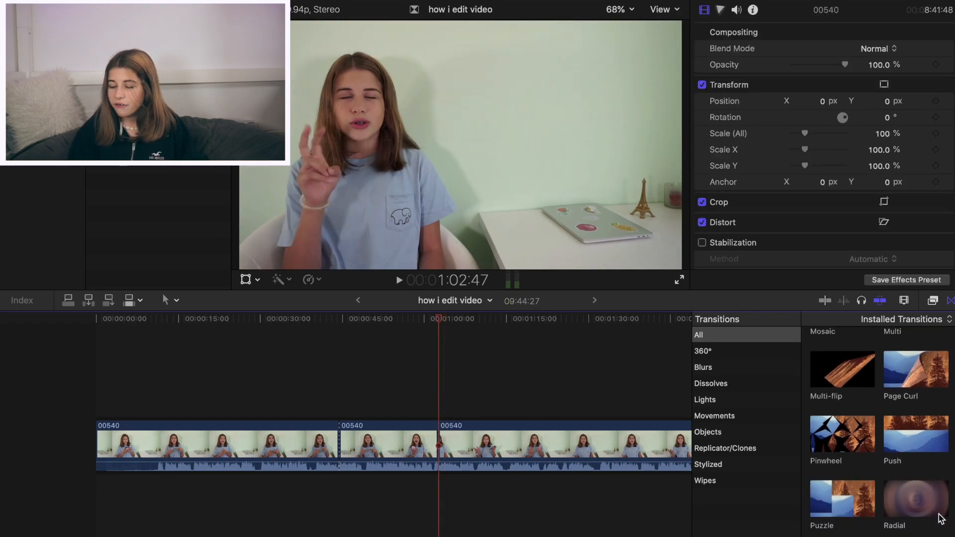
{"action": "scroll", "coordinate": [930, 426], "scroll_direction": "down", "scroll_amount": 10}
{"action": "left_click", "coordinate": [879, 362]}
{"action": "left_click_drag", "start_coordinate": [879, 362], "coordinate": [436, 428]}
{"action": "left_click", "coordinate": [430, 410]}
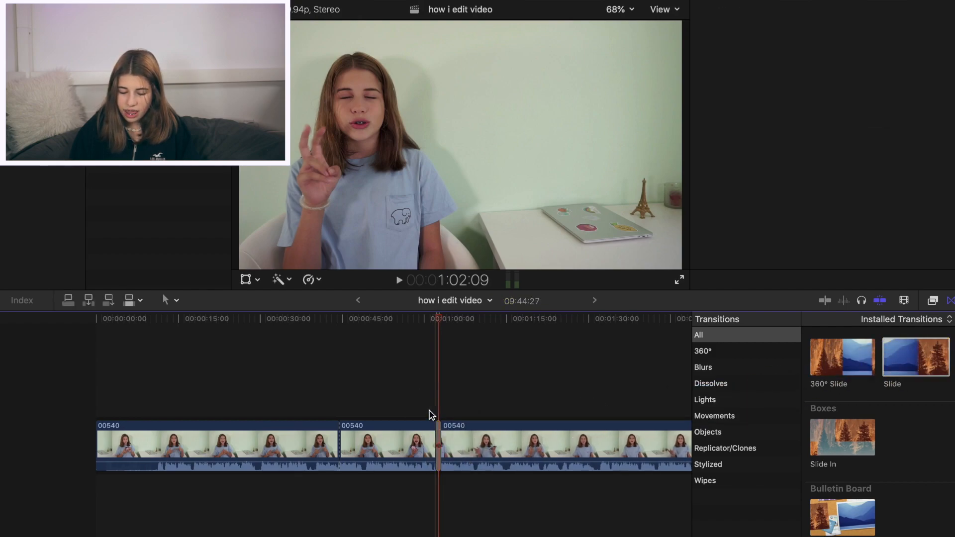
{"action": "left_click", "coordinate": [400, 280]}
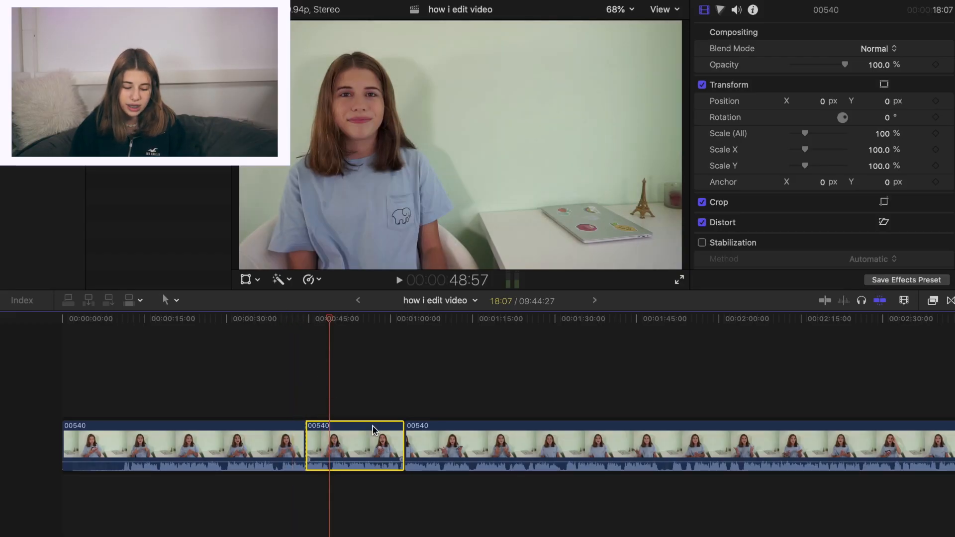
Crop the middle piece of 00540 in Crop mode by pulling in the frame's lower-right corner, and play across the cut before it
{"action": "left_click", "coordinate": [308, 414]}
{"action": "left_click", "coordinate": [350, 414]}
{"action": "left_click", "coordinate": [390, 414]}
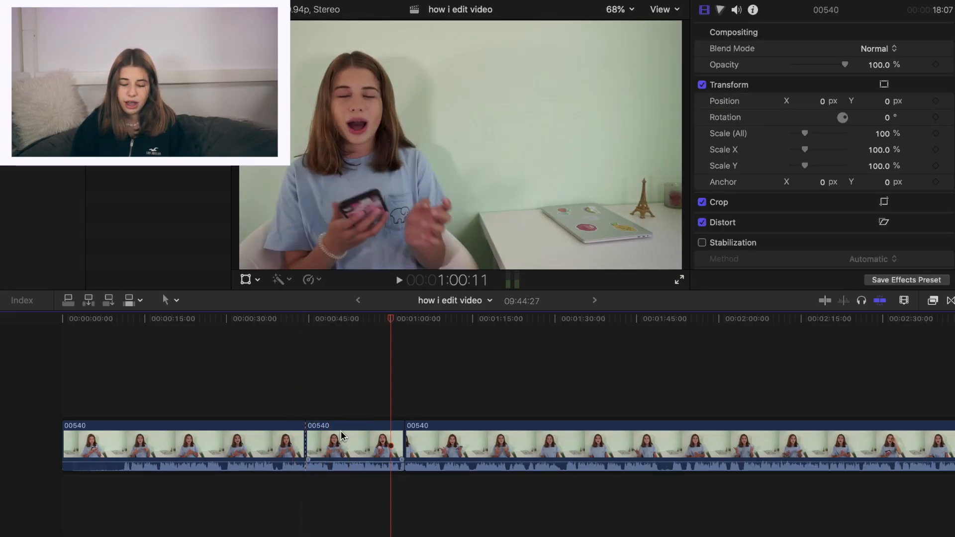
{"action": "left_click", "coordinate": [340, 433]}
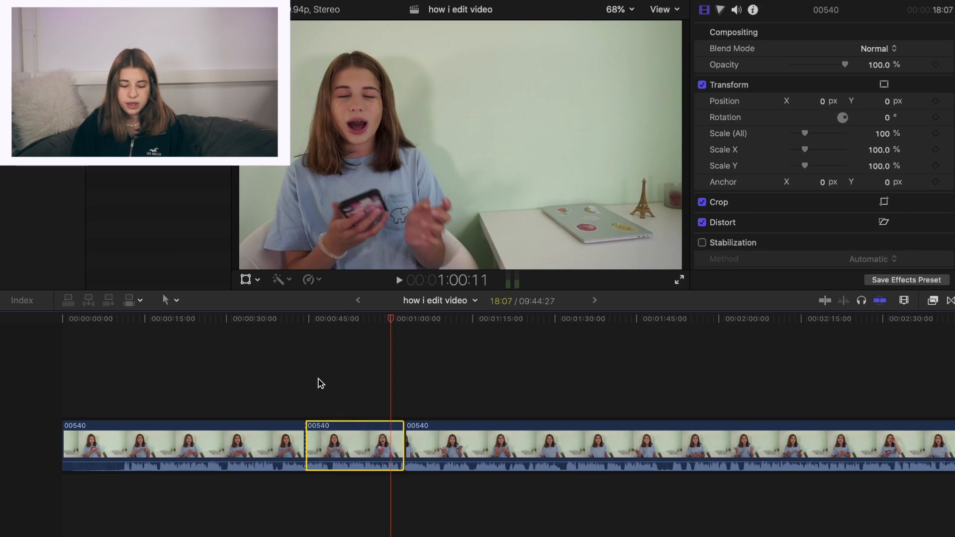
{"action": "left_click", "coordinate": [258, 281]}
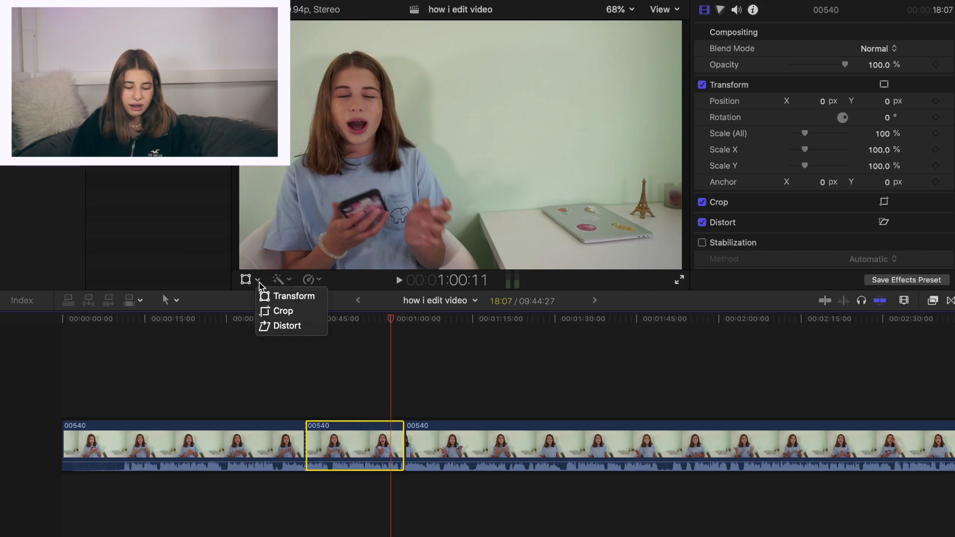
{"action": "left_click", "coordinate": [277, 313]}
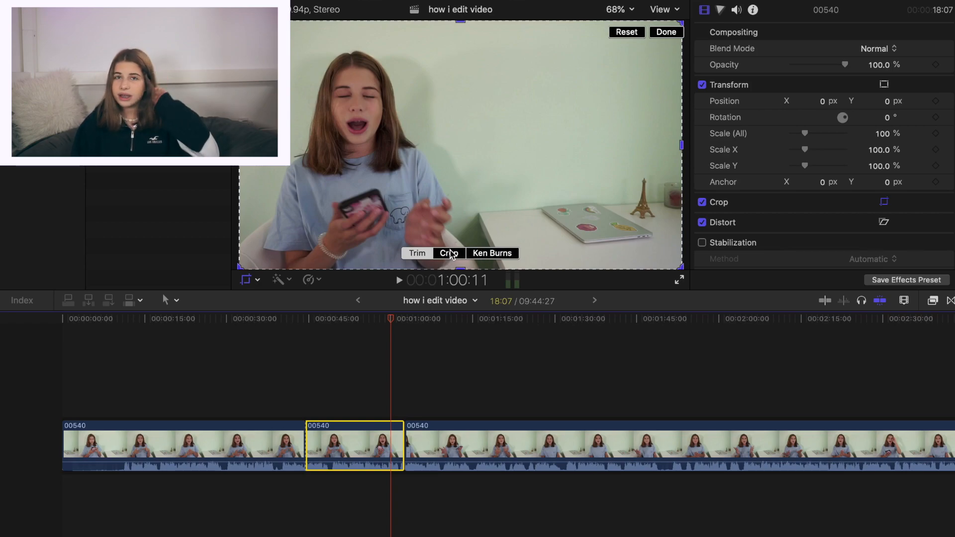
{"action": "left_click", "coordinate": [450, 254]}
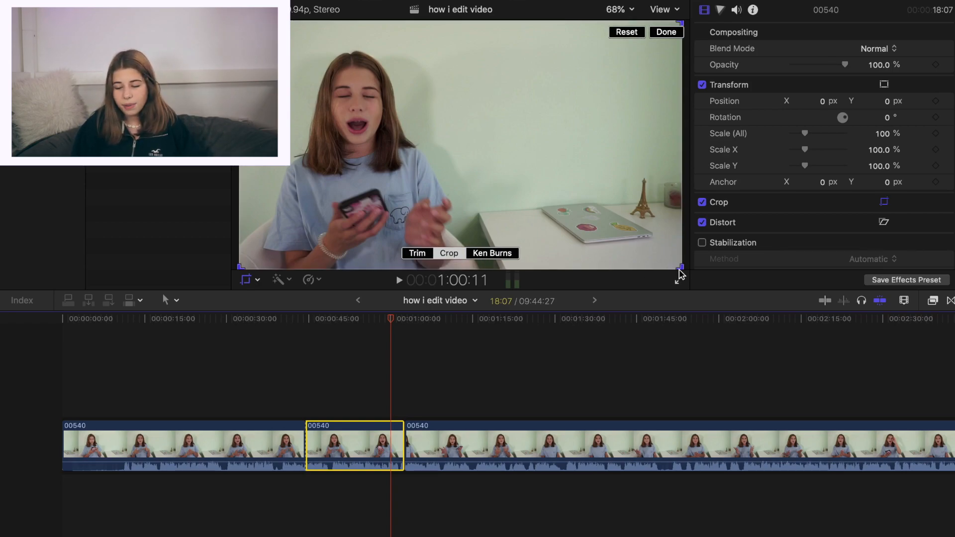
{"action": "left_click_drag", "start_coordinate": [680, 268], "coordinate": [567, 220]}
{"action": "left_click", "coordinate": [666, 33]}
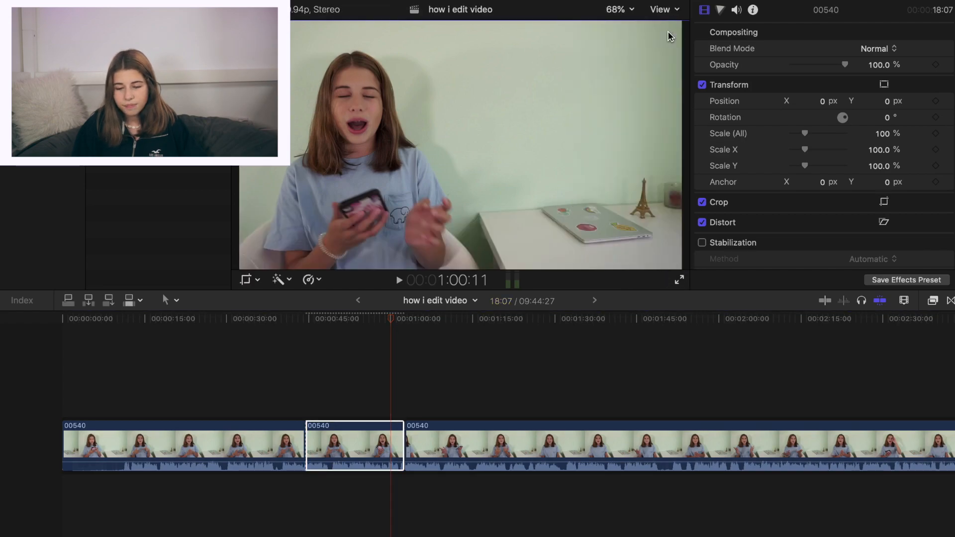
{"action": "left_click", "coordinate": [298, 377]}
{"action": "left_click", "coordinate": [398, 280]}
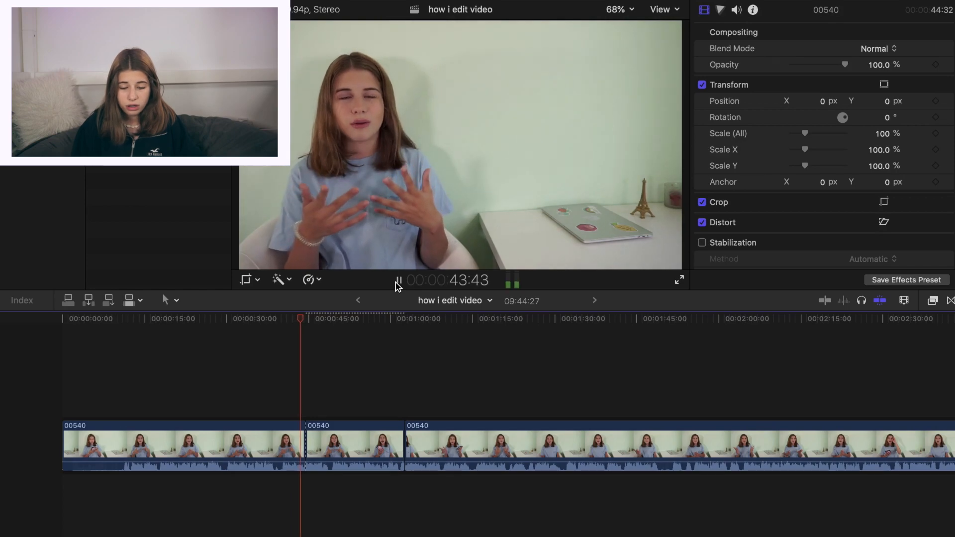
{"action": "left_click", "coordinate": [398, 281]}
Set Scale (All) of the middle piece of 00540 to 111% and play across the cut before it
{"action": "left_click", "coordinate": [325, 427]}
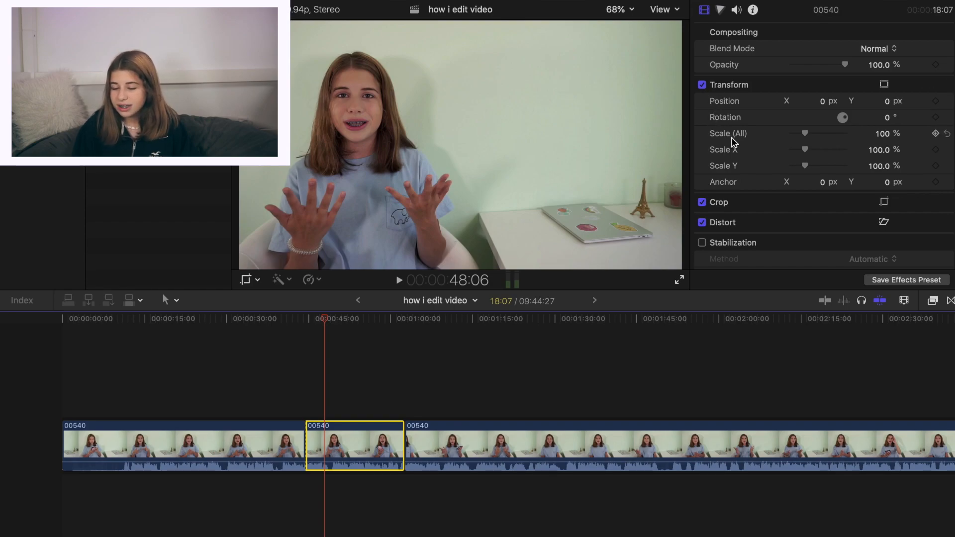
{"action": "left_click", "coordinate": [884, 134]}
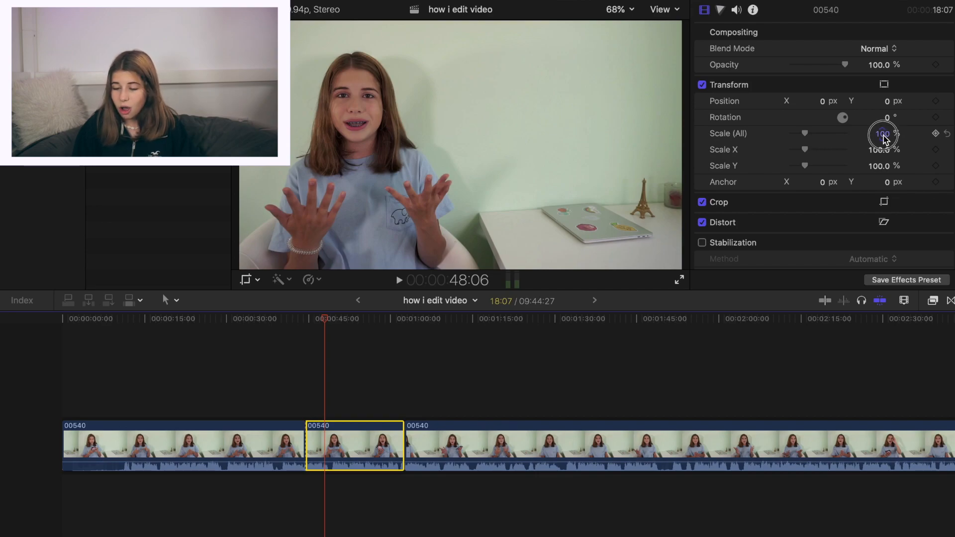
{"action": "mouse_move", "coordinate": [884, 135]}
{"action": "left_mouse_down"}
{"action": "mouse_move", "coordinate": [884, 121]}
{"action": "mouse_move", "coordinate": [884, 143]}
{"action": "mouse_move", "coordinate": [883, 120]}
{"action": "mouse_move", "coordinate": [884, 179]}
{"action": "mouse_move", "coordinate": [883, 129]}
{"action": "left_mouse_up"}
{"action": "left_click", "coordinate": [290, 365]}
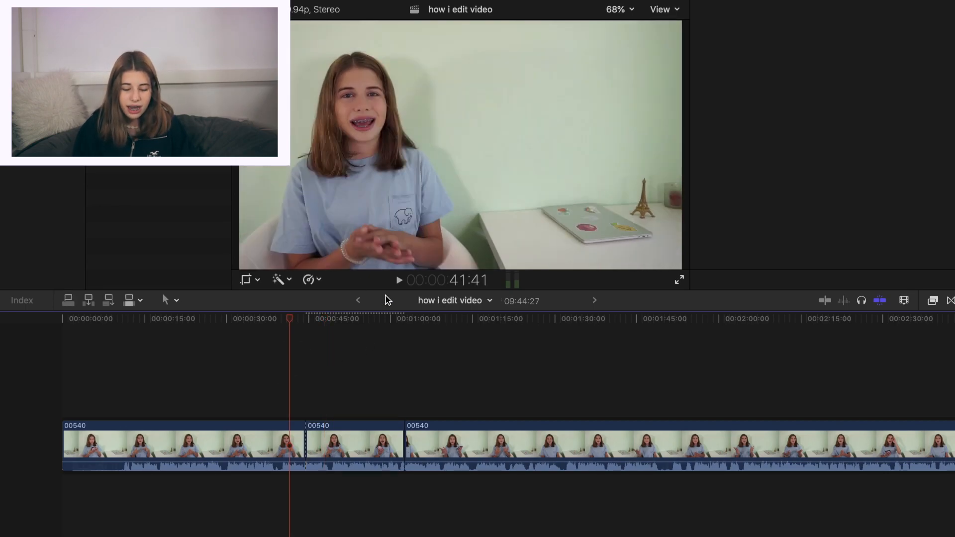
{"action": "left_click", "coordinate": [398, 281]}
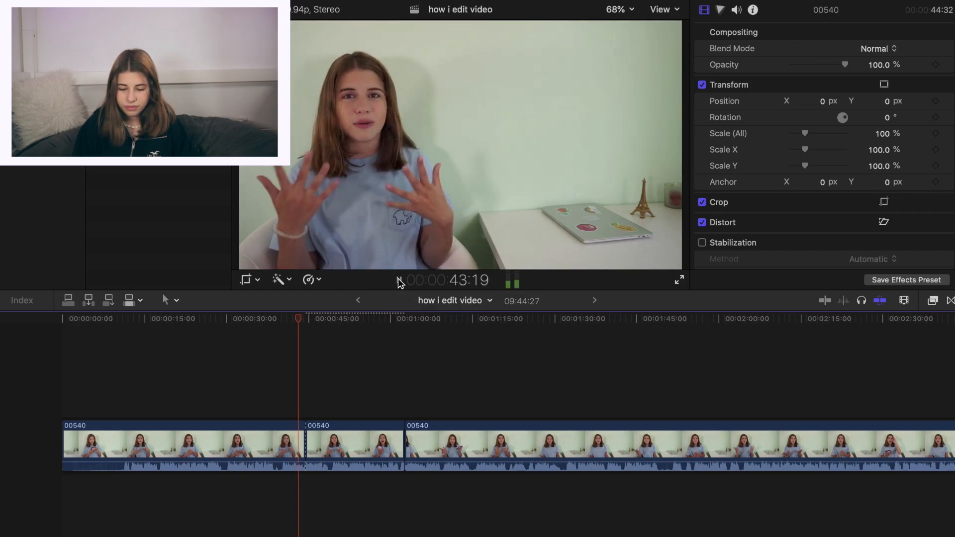
{"action": "left_click", "coordinate": [399, 281]}
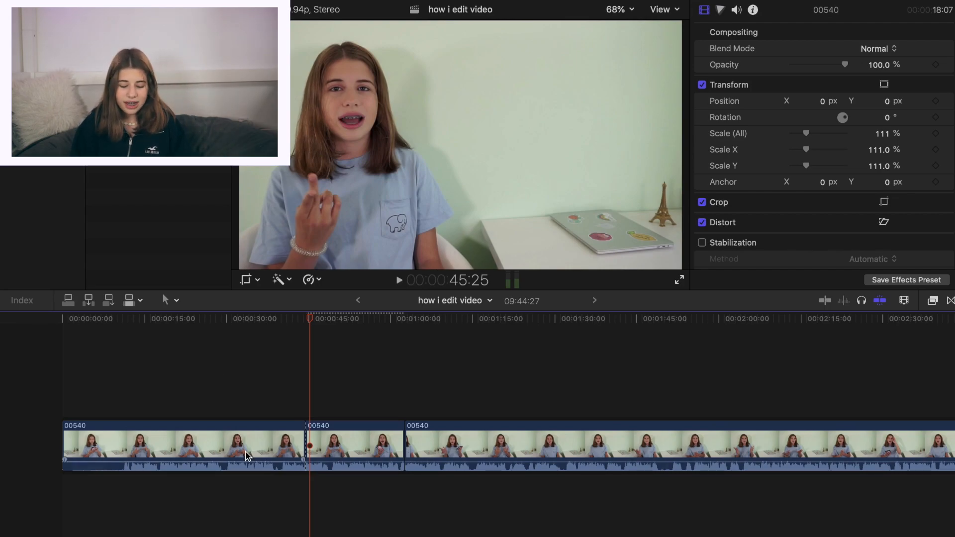
Apply the Gaussian blur effect to the middle piece of 00540 and play across its start
{"action": "left_click", "coordinate": [324, 440]}
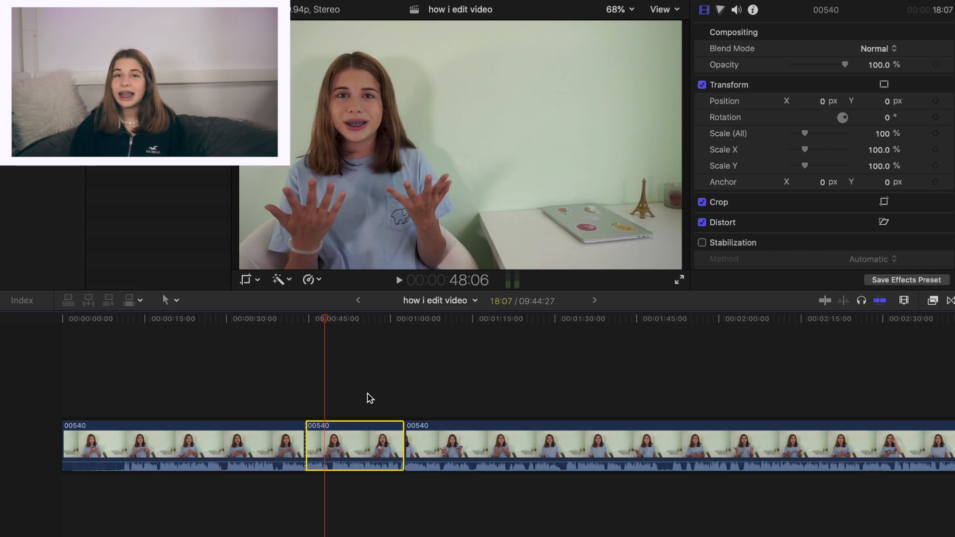
{"action": "left_click", "coordinate": [305, 409]}
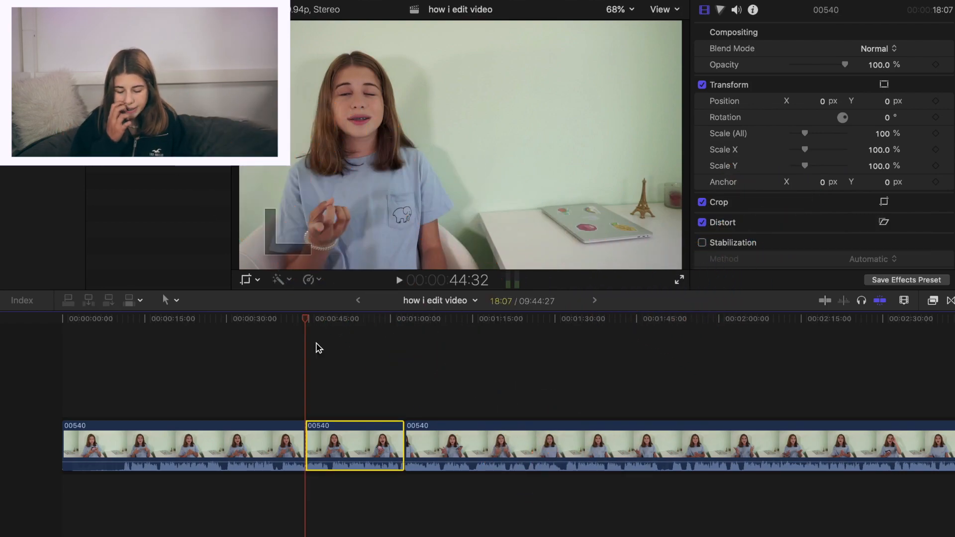
{"action": "left_click", "coordinate": [951, 301]}
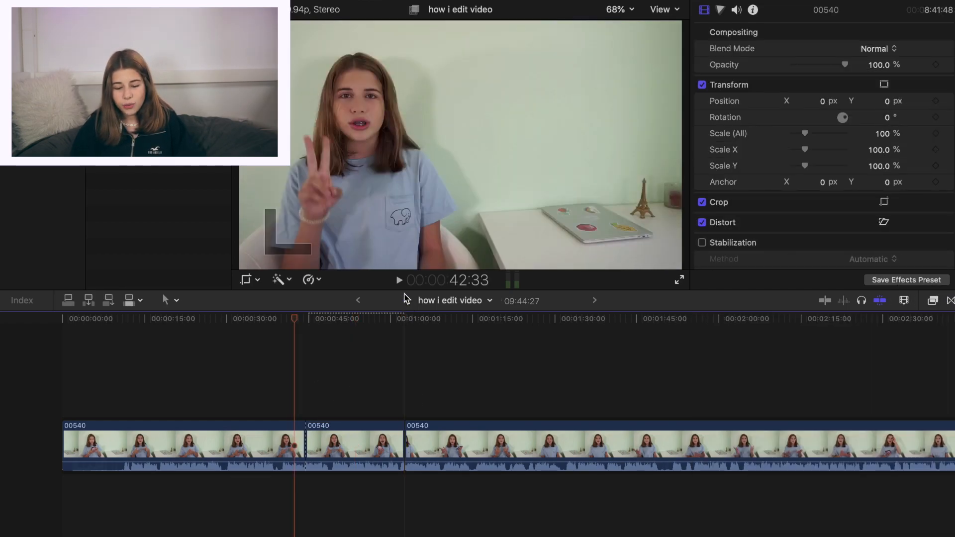
{"action": "left_click", "coordinate": [399, 280]}
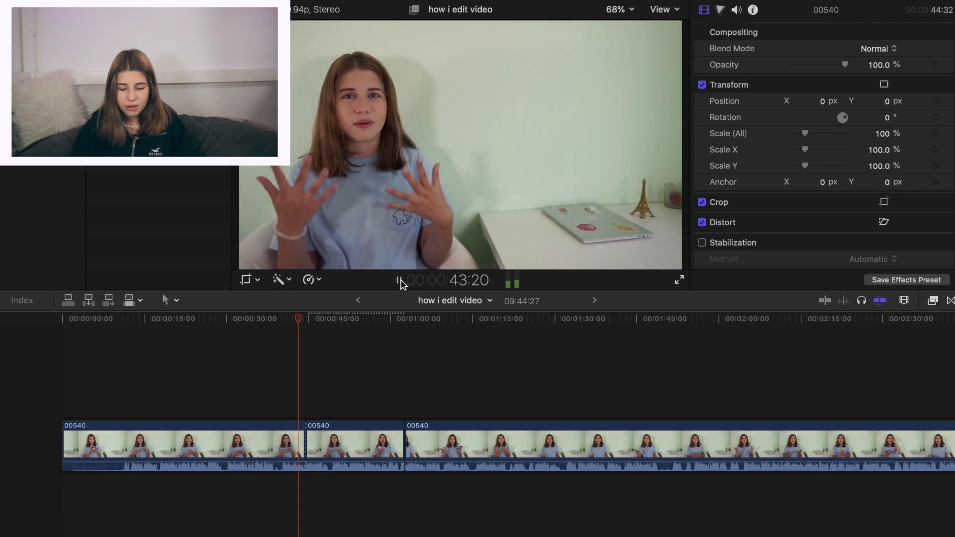
{"action": "left_click", "coordinate": [401, 280]}
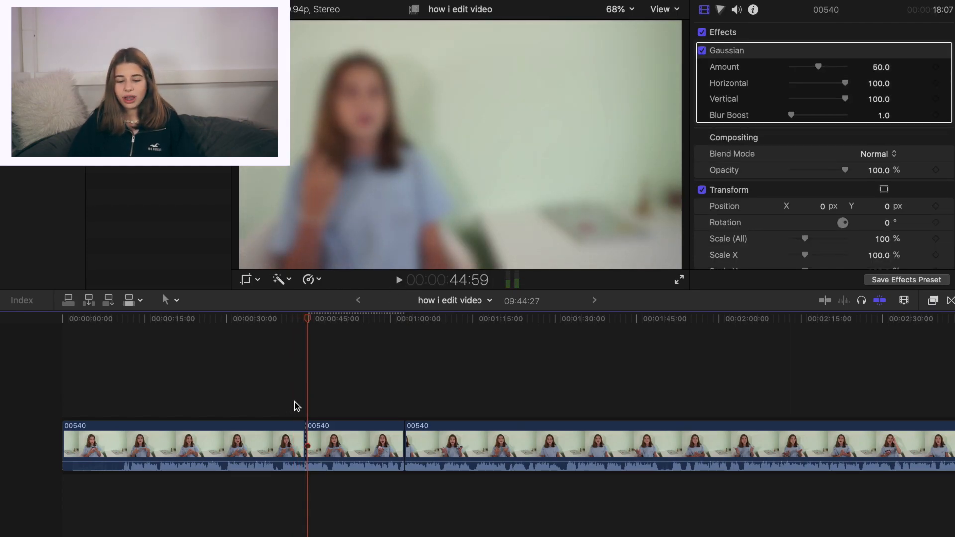
Set the Gaussian Amount to 0 at the start of the middle piece of 00540 (44:32) and add a keyframe there
{"action": "left_click", "coordinate": [306, 410]}
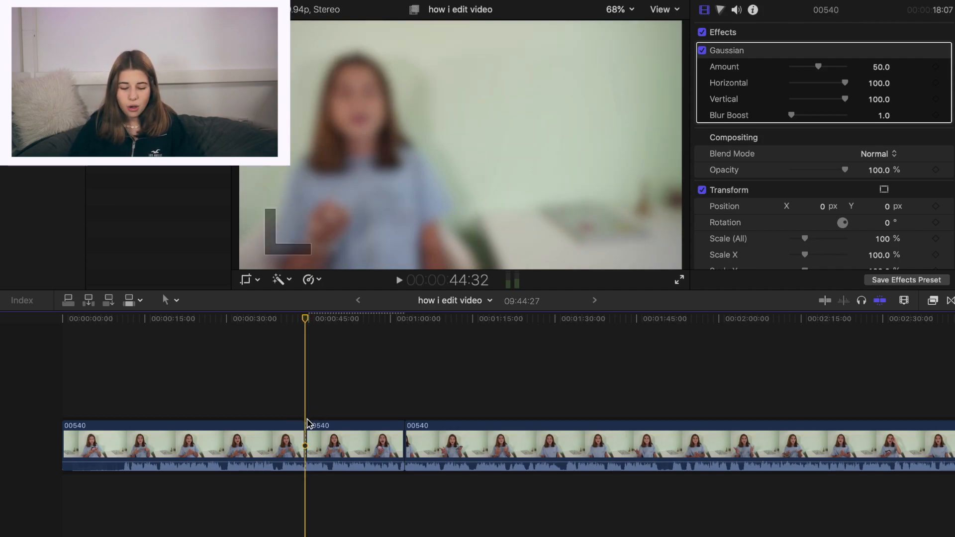
{"action": "key", "text": "super+equal"}
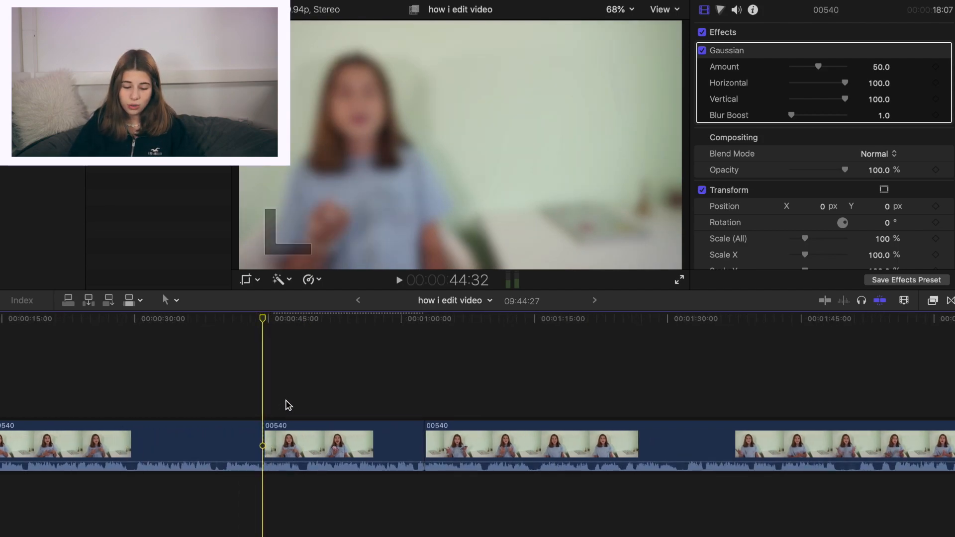
{"action": "left_click", "coordinate": [286, 405]}
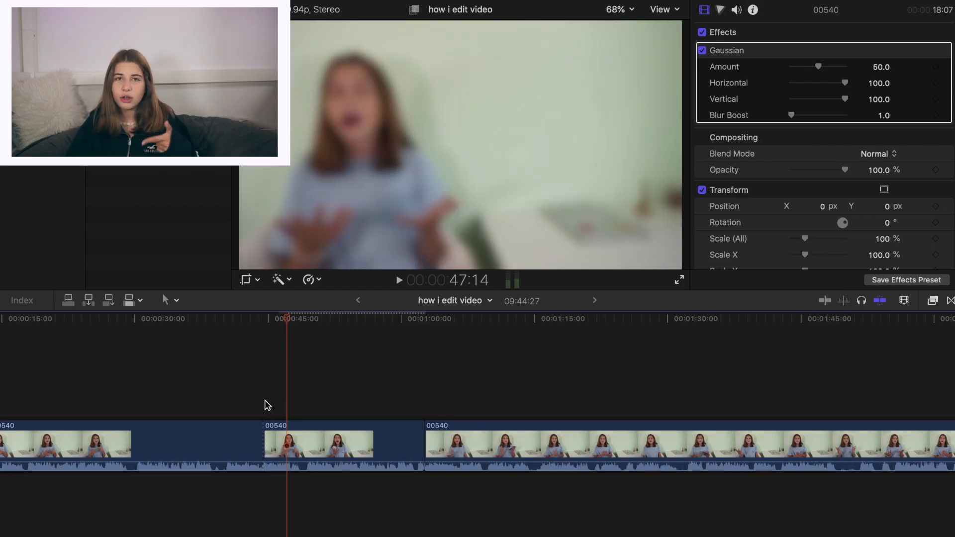
{"action": "left_click", "coordinate": [264, 401]}
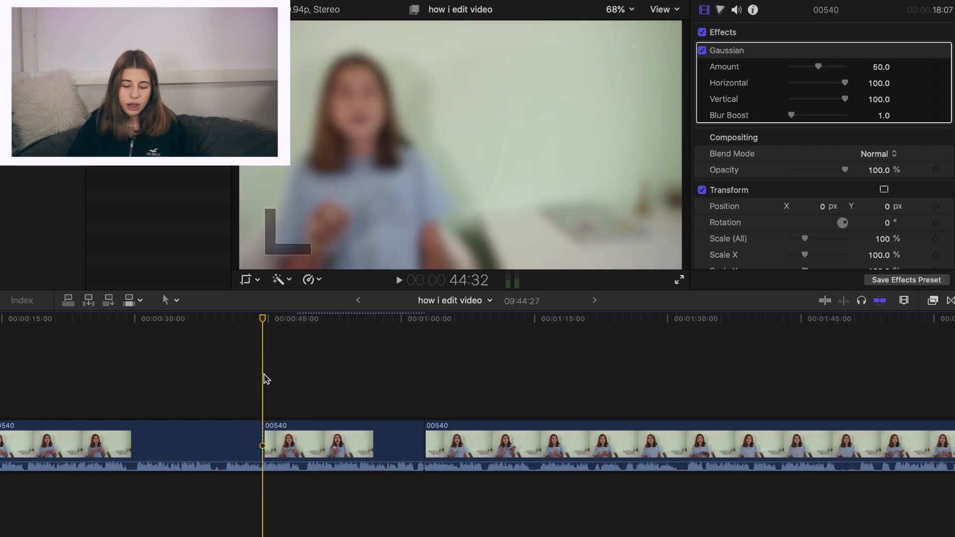
{"action": "key", "text": "super+minus"}
{"action": "key", "text": "shift+z"}
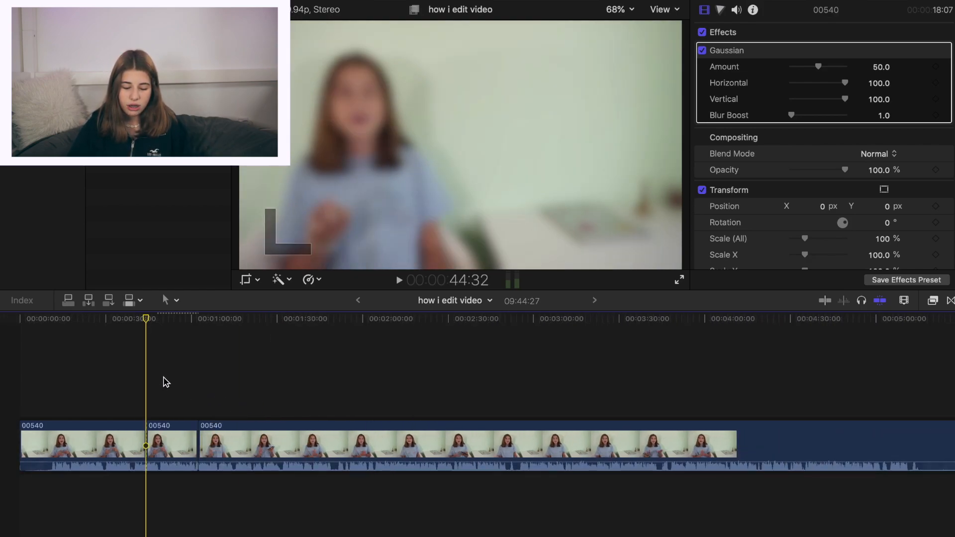
{"action": "mouse_move", "coordinate": [148, 329]}
{"action": "left_mouse_down"}
{"action": "mouse_move", "coordinate": [192, 328]}
{"action": "mouse_move", "coordinate": [144, 324]}
{"action": "left_mouse_up"}
{"action": "key", "text": "super+equal"}
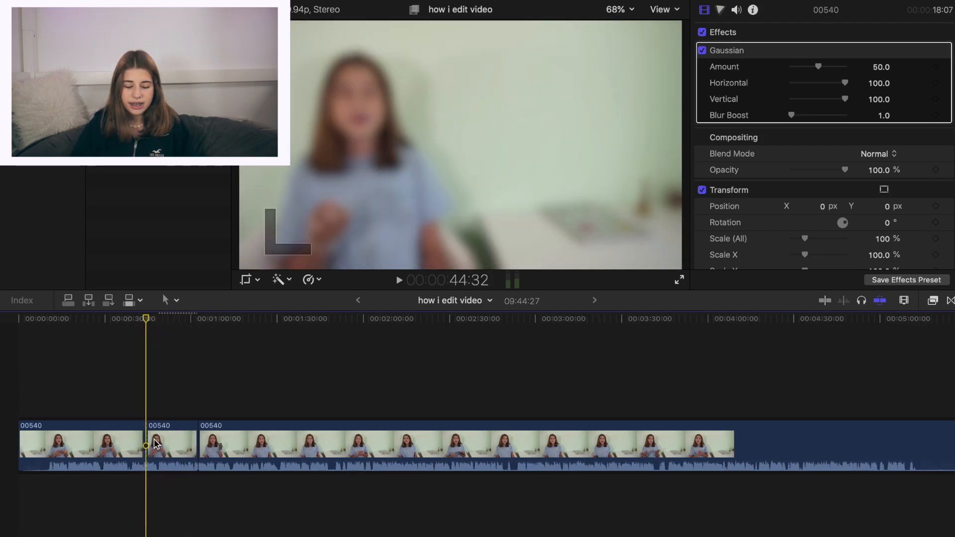
{"action": "left_click", "coordinate": [188, 438]}
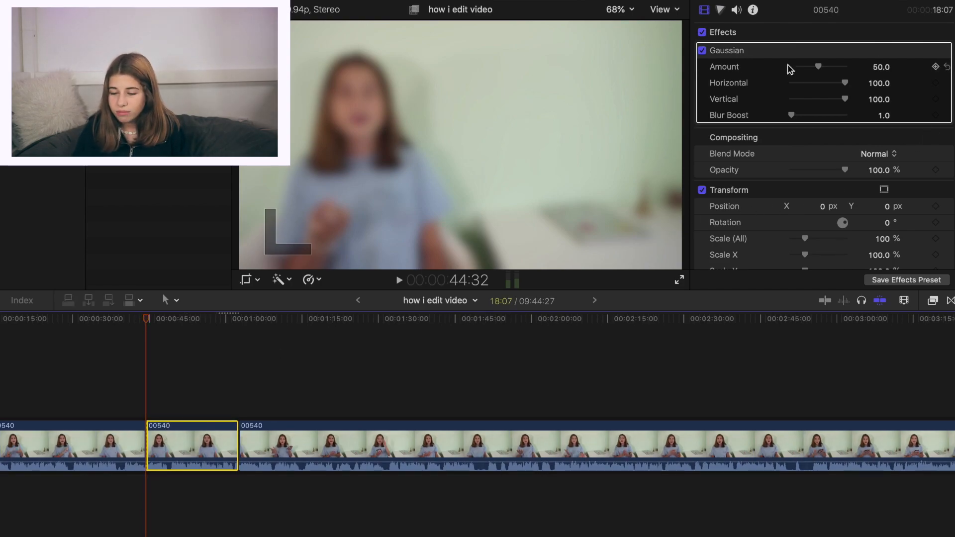
{"action": "left_click_drag", "start_coordinate": [819, 67], "coordinate": [734, 69]}
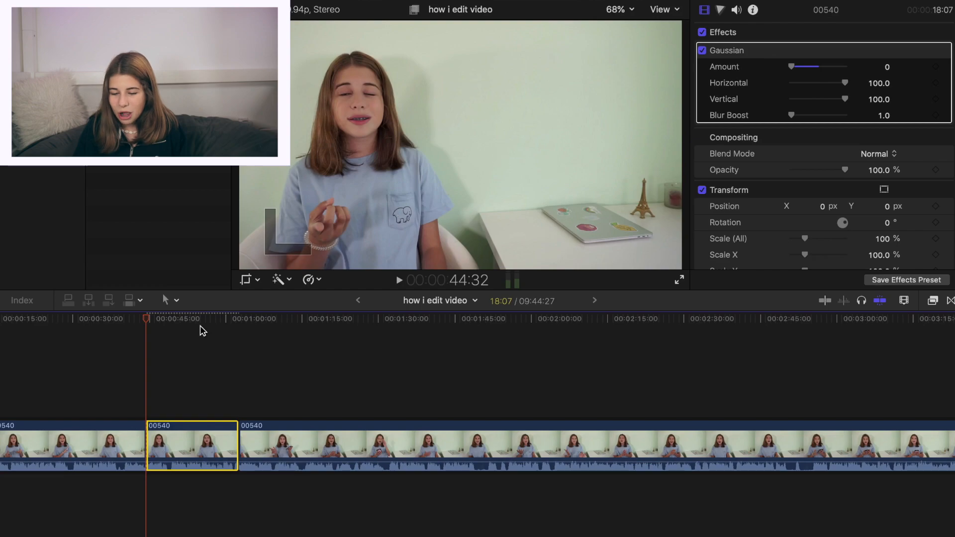
{"action": "left_click", "coordinate": [935, 67]}
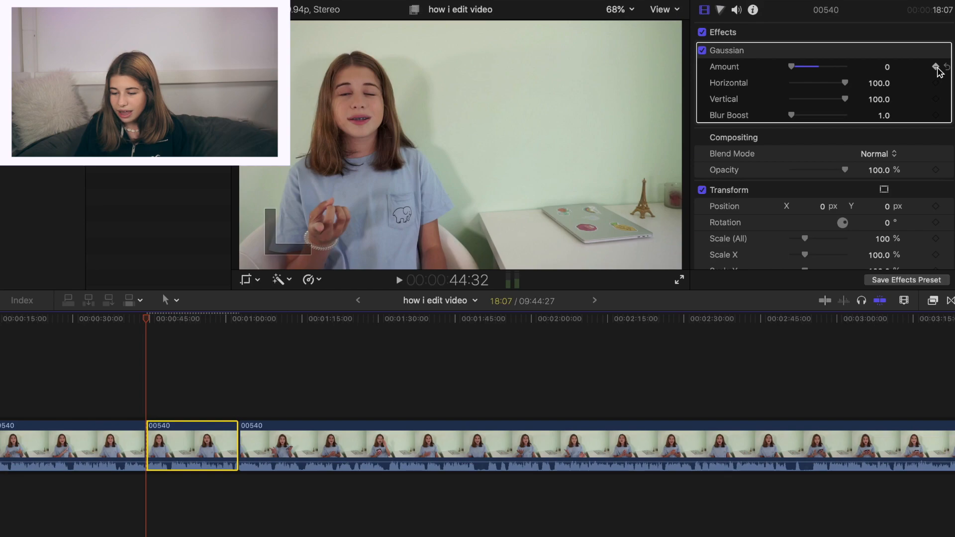
Set the Gaussian Amount to 50.48 at 46:45 in the middle piece and play the animated blur from its first keyframe
{"action": "left_click", "coordinate": [157, 362]}
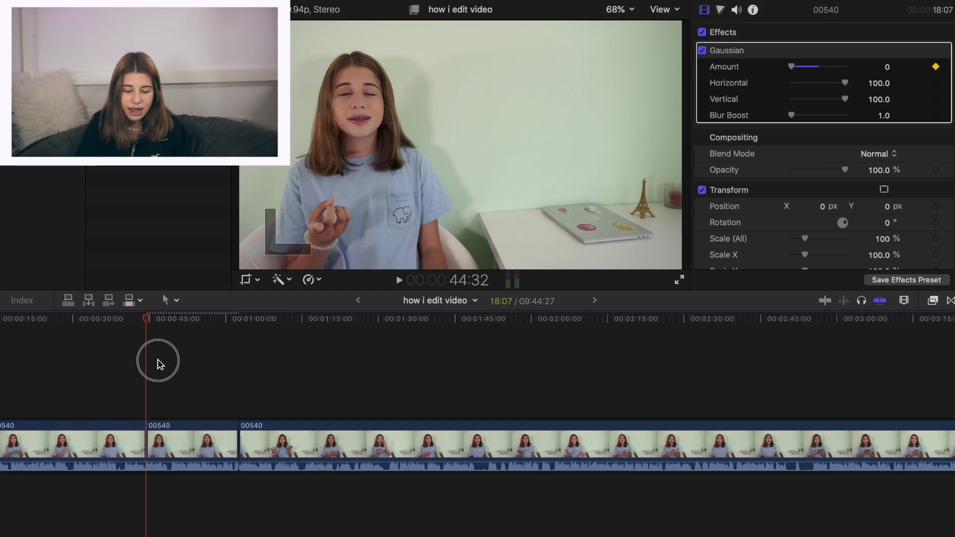
{"action": "left_click", "coordinate": [167, 439]}
{"action": "left_click_drag", "start_coordinate": [794, 68], "coordinate": [821, 70]}
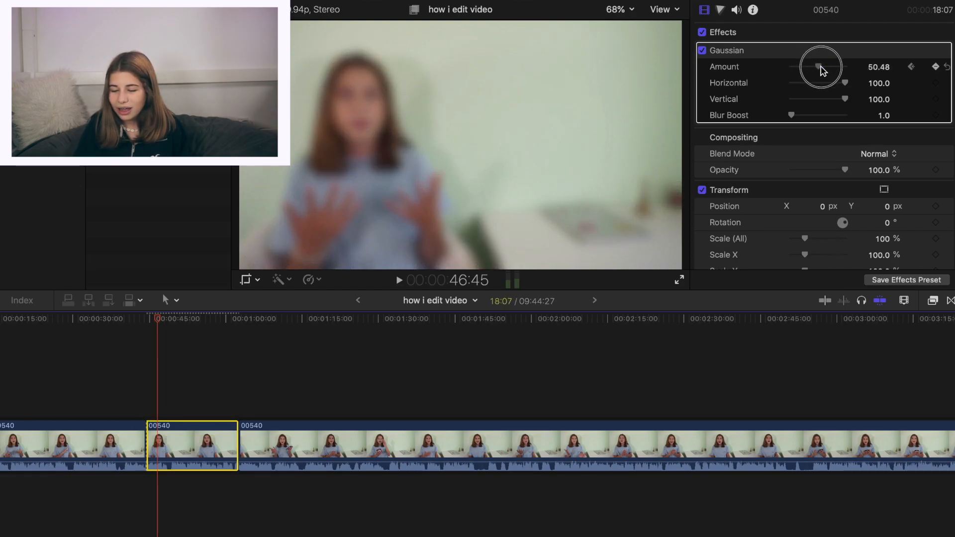
{"action": "left_click", "coordinate": [912, 69]}
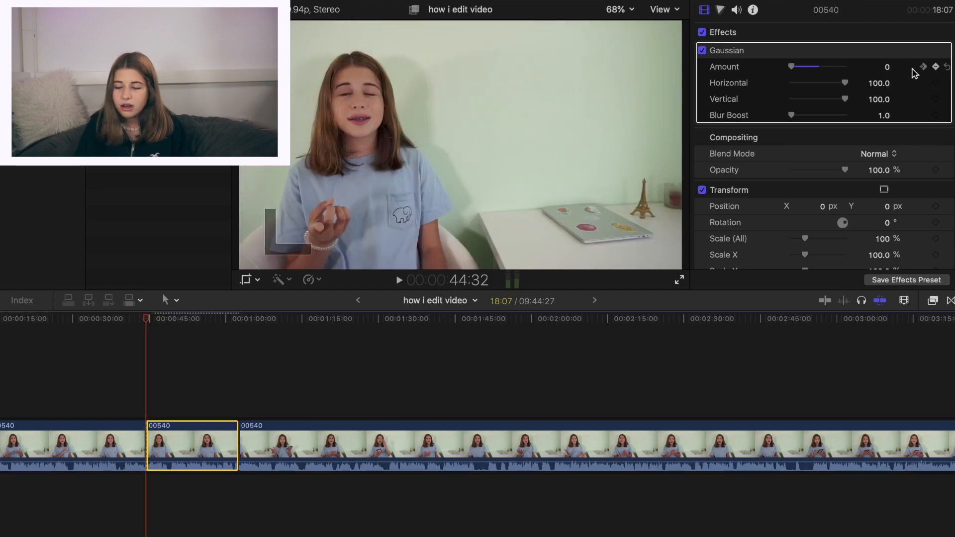
{"action": "left_click", "coordinate": [401, 282]}
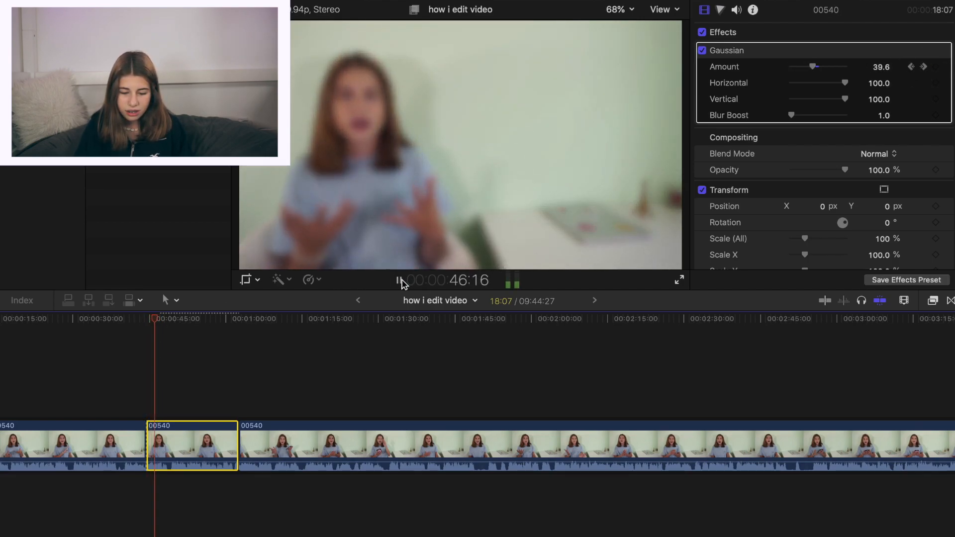
{"action": "left_click", "coordinate": [400, 282]}
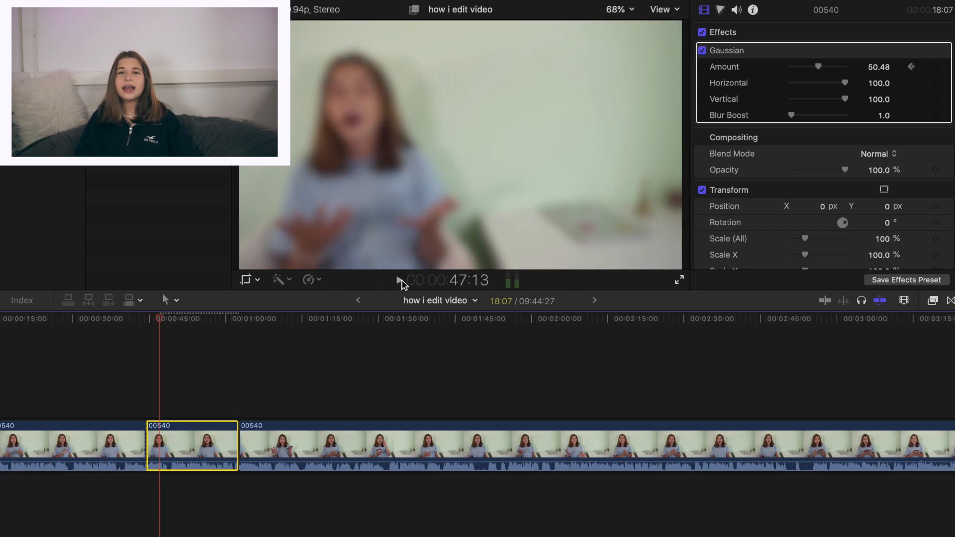
Add a 10-second Basic Title above clip 00540 at 1:13:15
{"action": "left_click", "coordinate": [215, 438]}
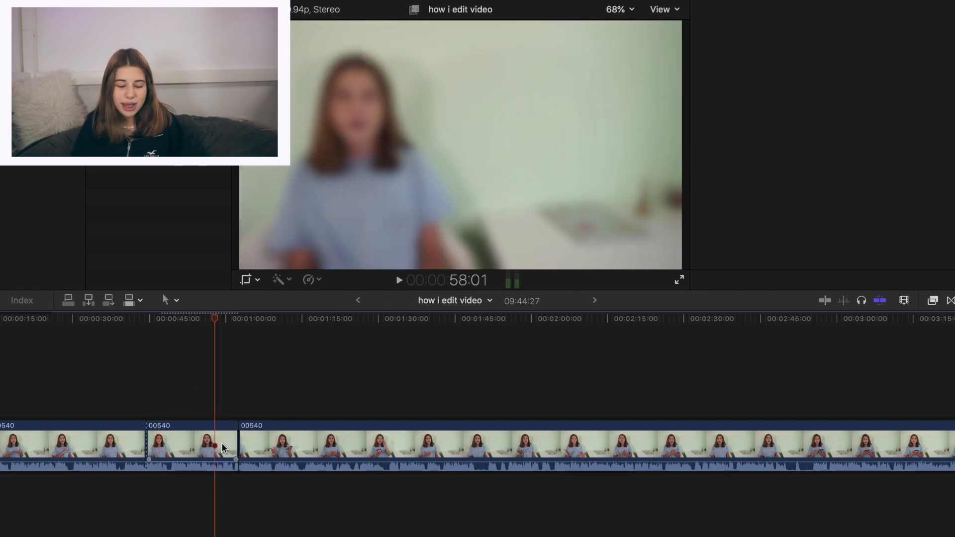
{"action": "left_click", "coordinate": [224, 448]}
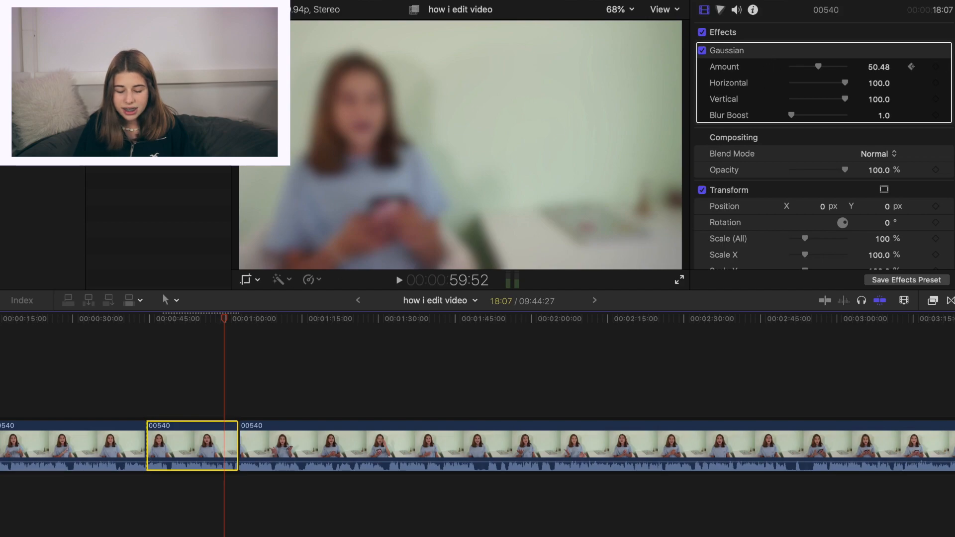
{"action": "left_click", "coordinate": [240, 398]}
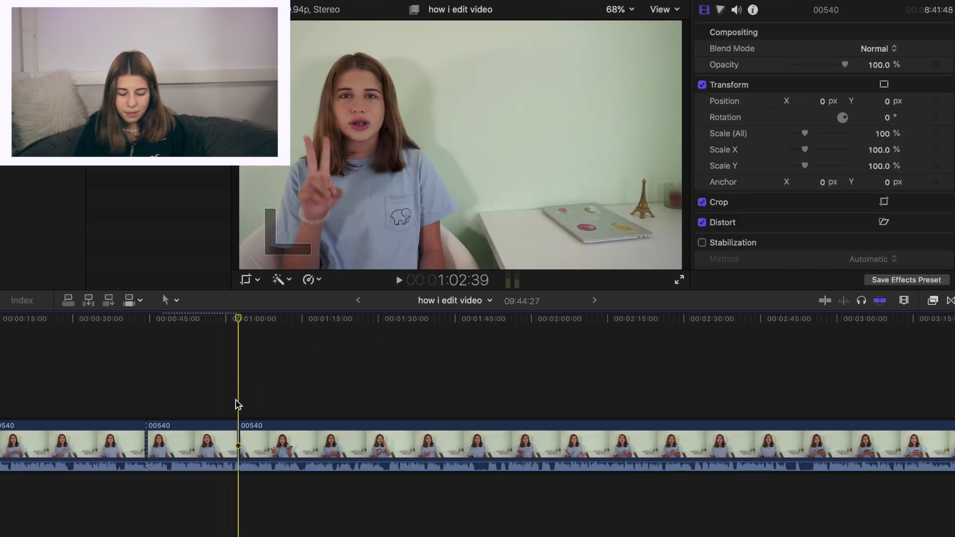
{"action": "left_click", "coordinate": [280, 397]}
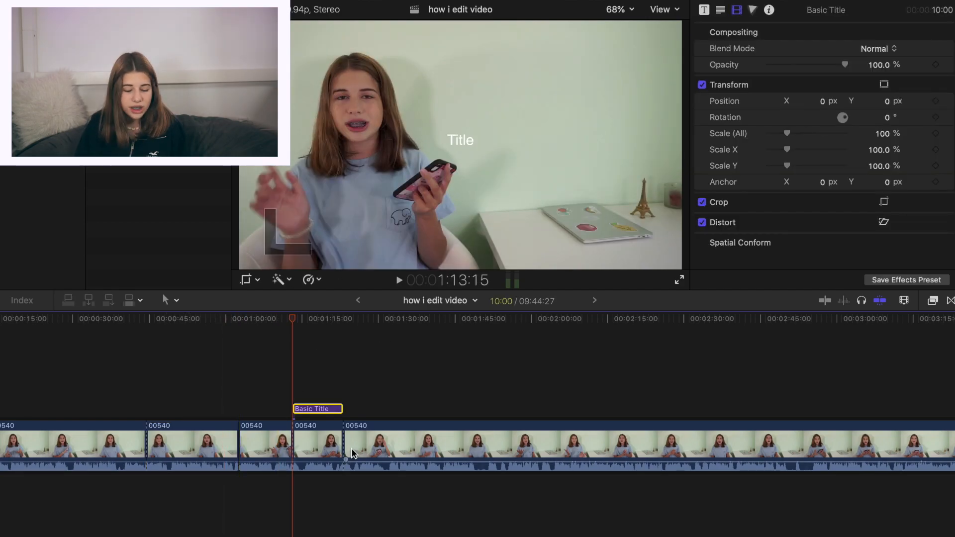
{"action": "key", "text": "Delete"}
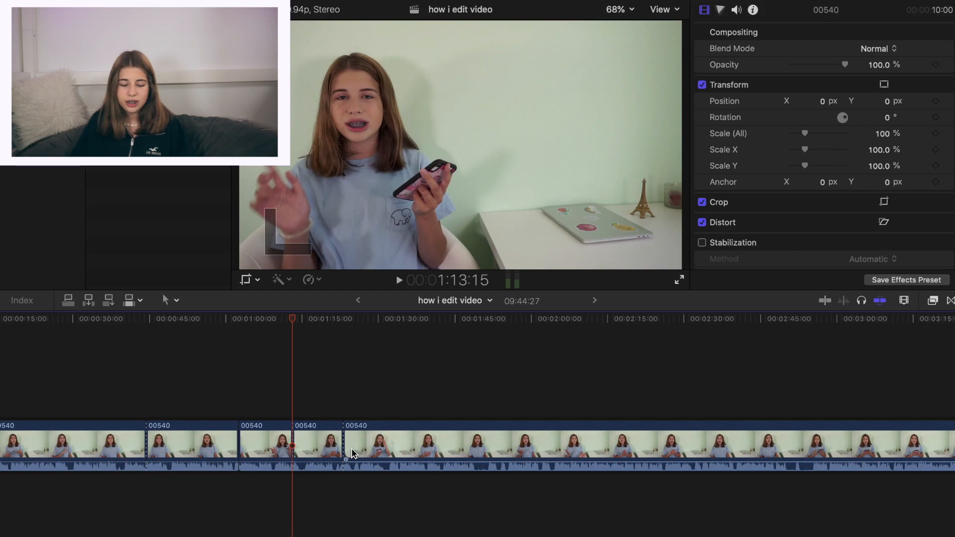
{"action": "key", "text": "ctrl+t"}
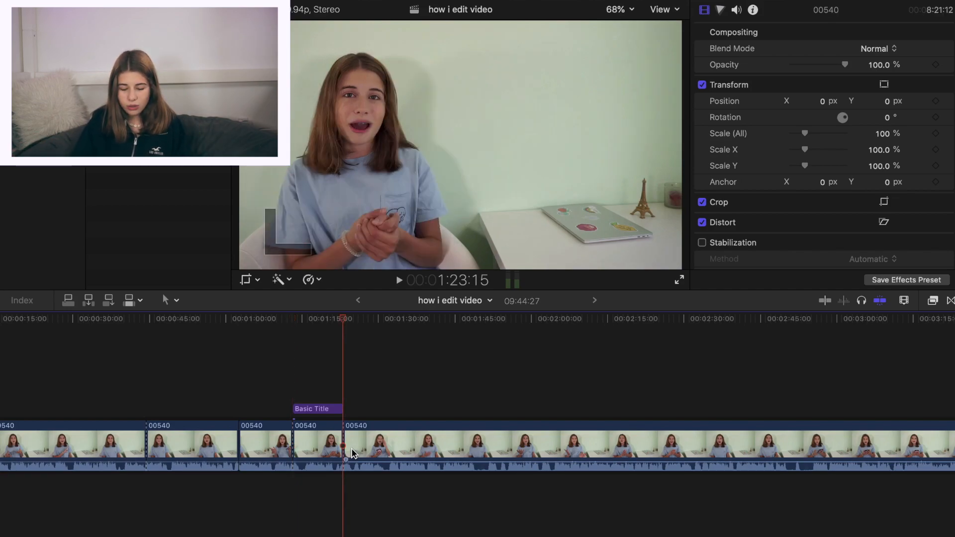
Give the Basic Title a bold italic Helvetica Neue style preset with a black outline and set its size to 246
{"action": "left_click", "coordinate": [292, 397]}
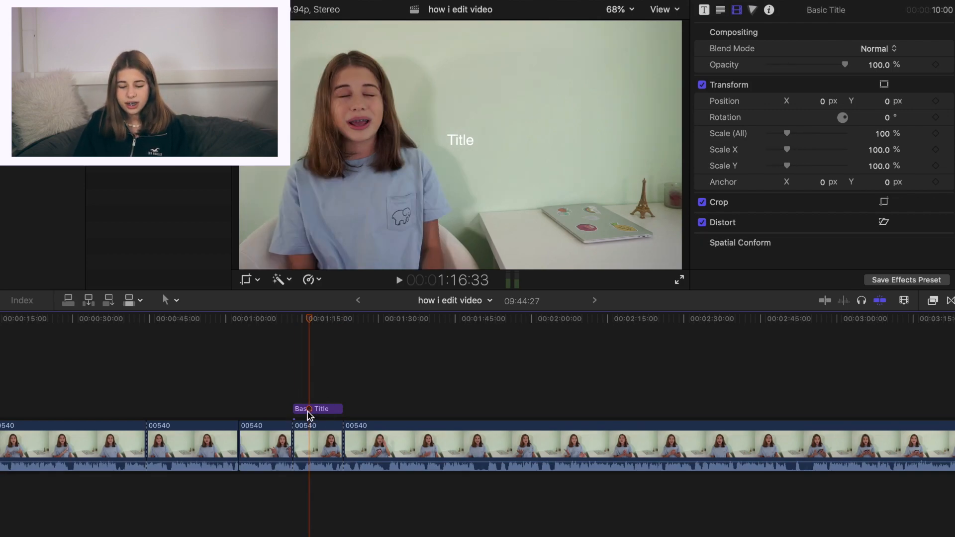
{"action": "left_click", "coordinate": [306, 409]}
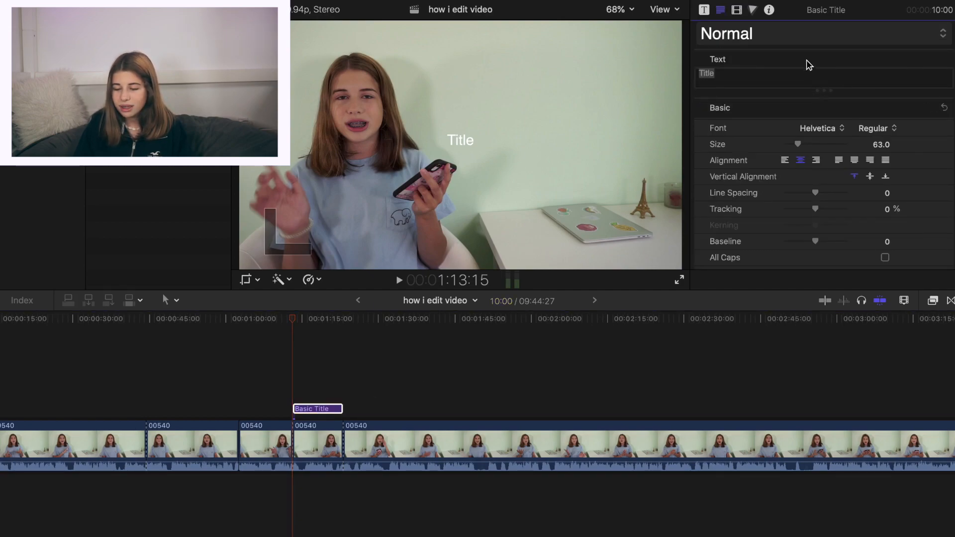
{"action": "left_click", "coordinate": [803, 36]}
{"action": "left_click", "coordinate": [835, 149]}
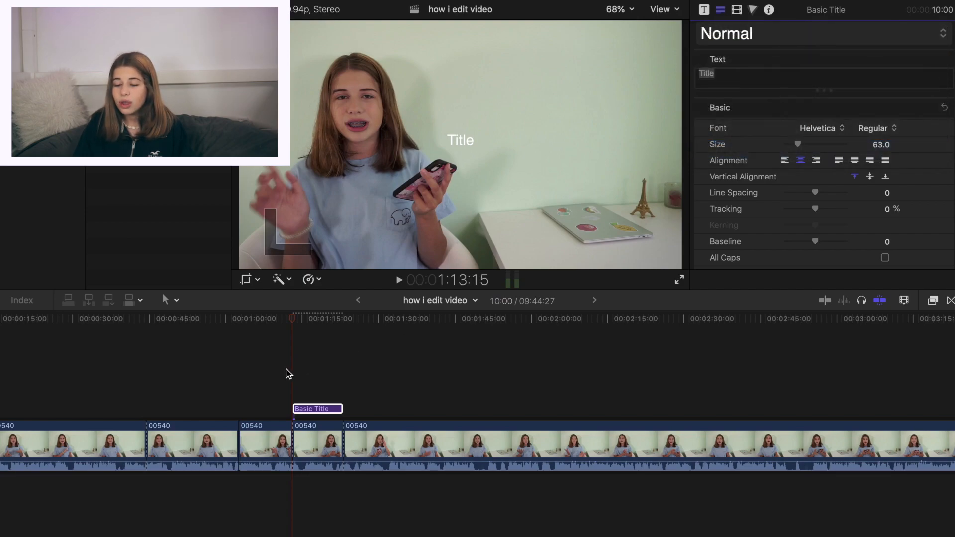
{"action": "left_click", "coordinate": [835, 144]}
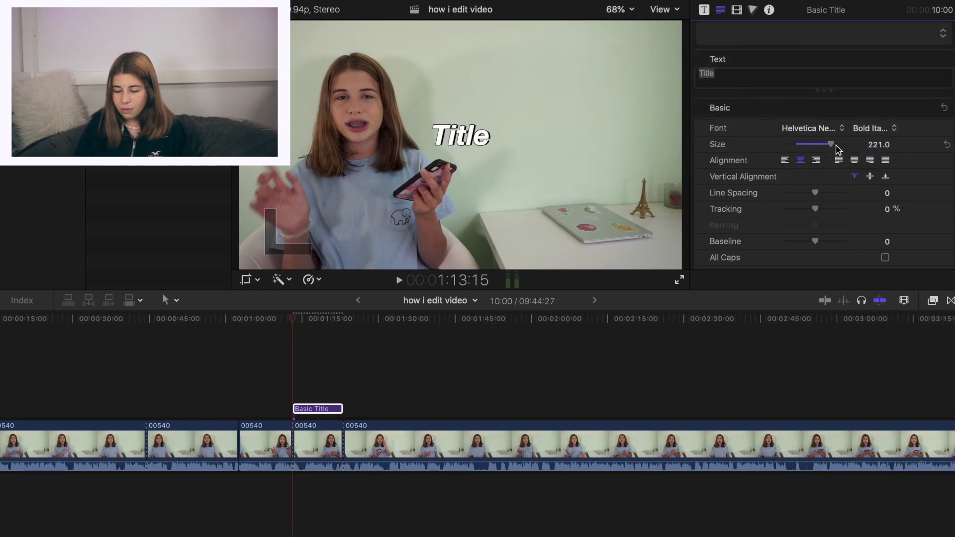
Move the title text to the empty wall in the upper right of the picture, at about X 589 px, Y 254 px
{"action": "left_click", "coordinate": [737, 10]}
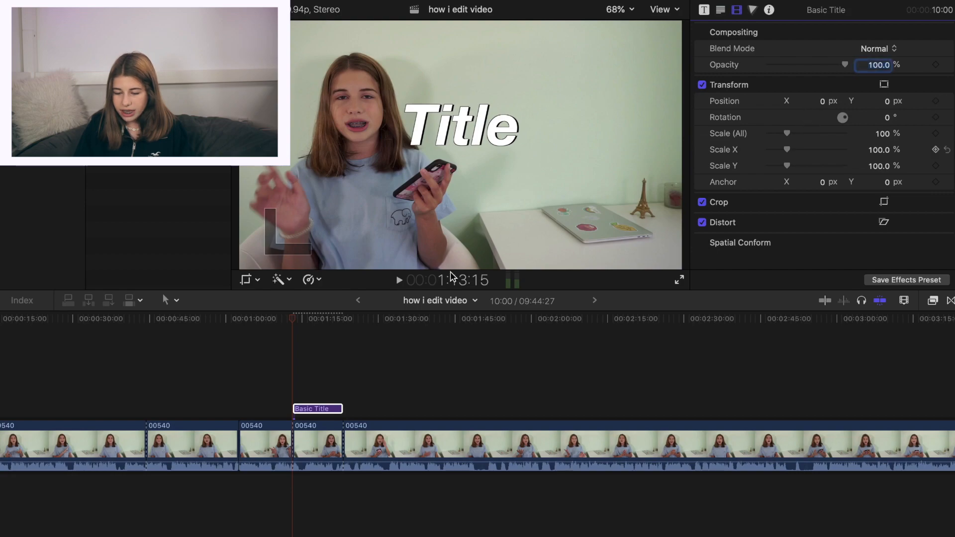
{"action": "left_click", "coordinate": [320, 409]}
{"action": "left_click_drag", "start_coordinate": [475, 125], "coordinate": [609, 66]}
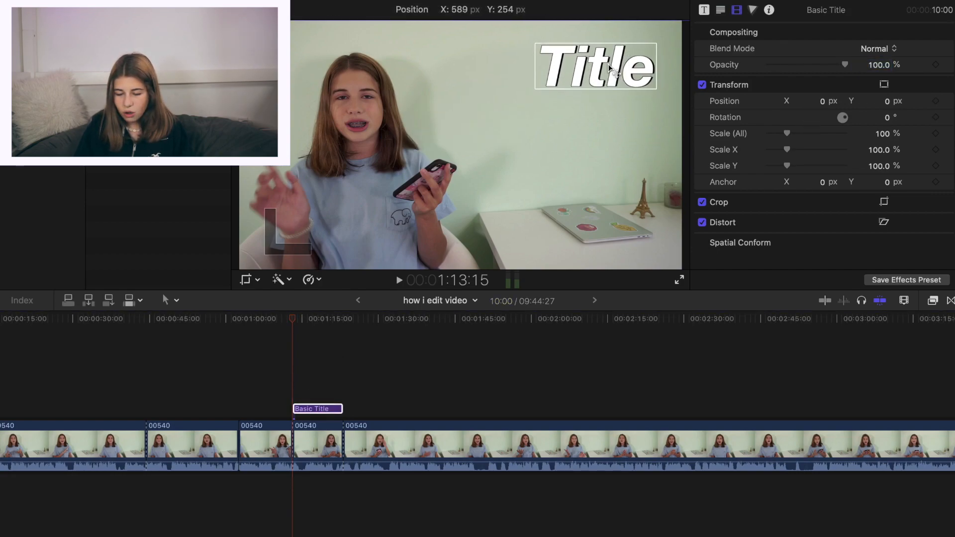
Add a Position keyframe to the Basic Title at its start (1:13:15)
{"action": "double_click", "coordinate": [309, 409]}
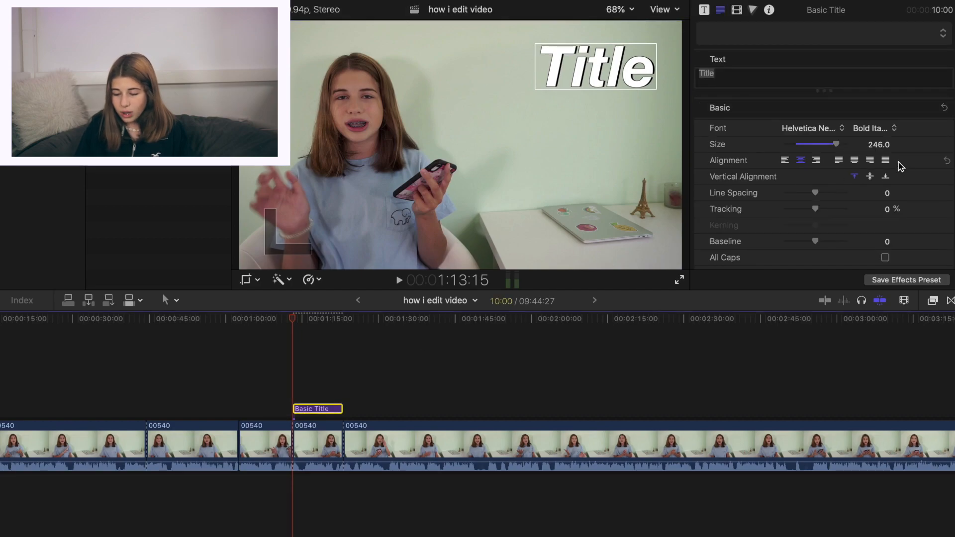
{"action": "left_click", "coordinate": [737, 10]}
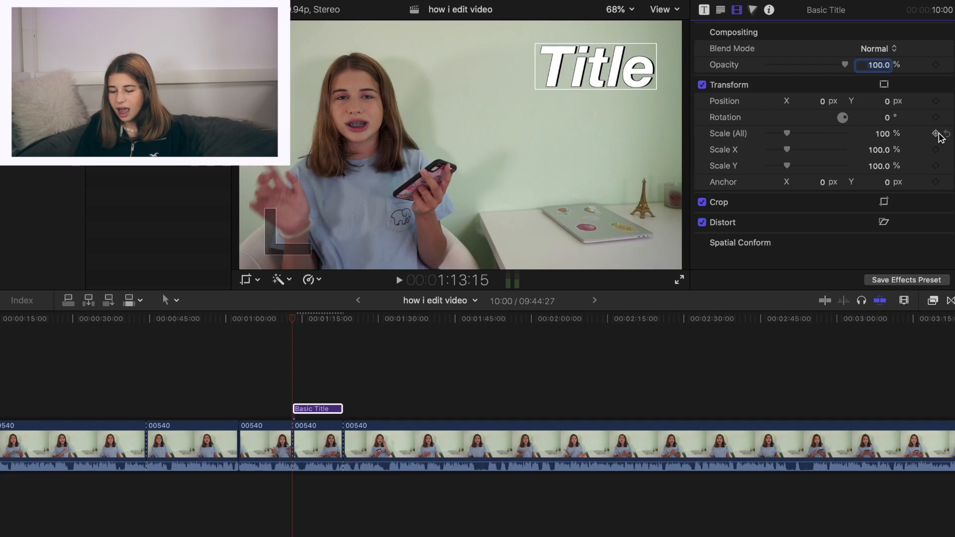
{"action": "left_click", "coordinate": [937, 103]}
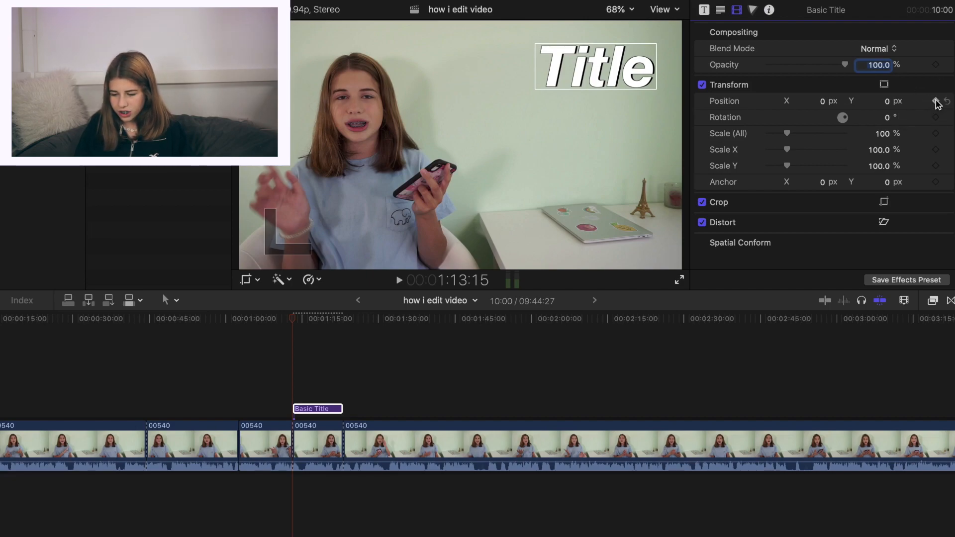
Set the title's Position to X -154.9 px, Y -325.8 px at 1:15:22 and play from 1:10:04 into the title
{"action": "left_click", "coordinate": [309, 387]}
{"action": "left_click", "coordinate": [309, 409]}
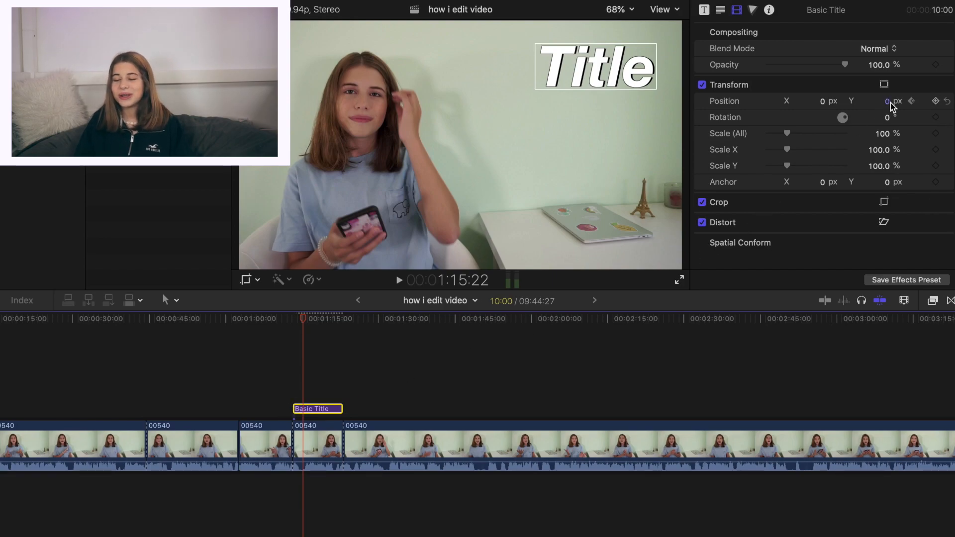
{"action": "left_click_drag", "start_coordinate": [888, 105], "coordinate": [821, 101]}
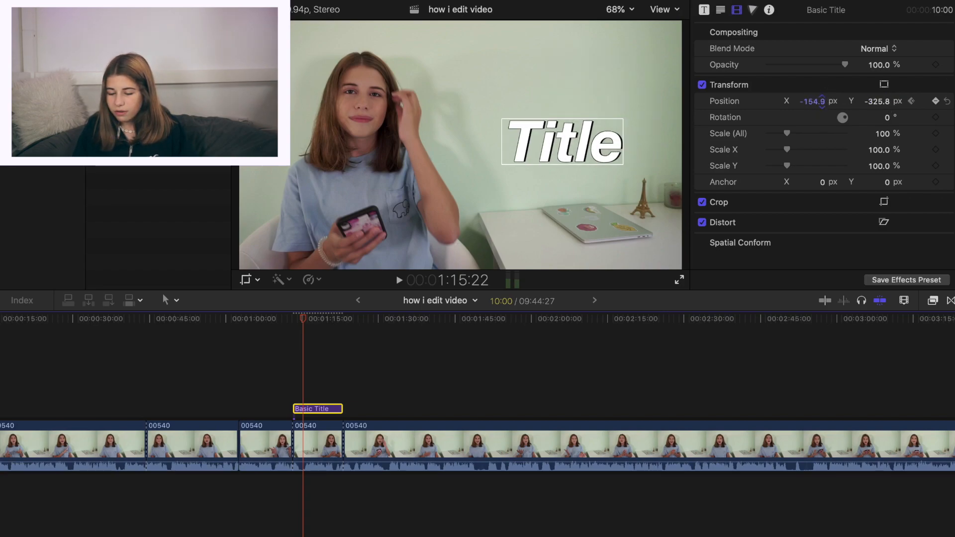
{"action": "left_click", "coordinate": [913, 102]}
{"action": "left_click", "coordinate": [278, 374]}
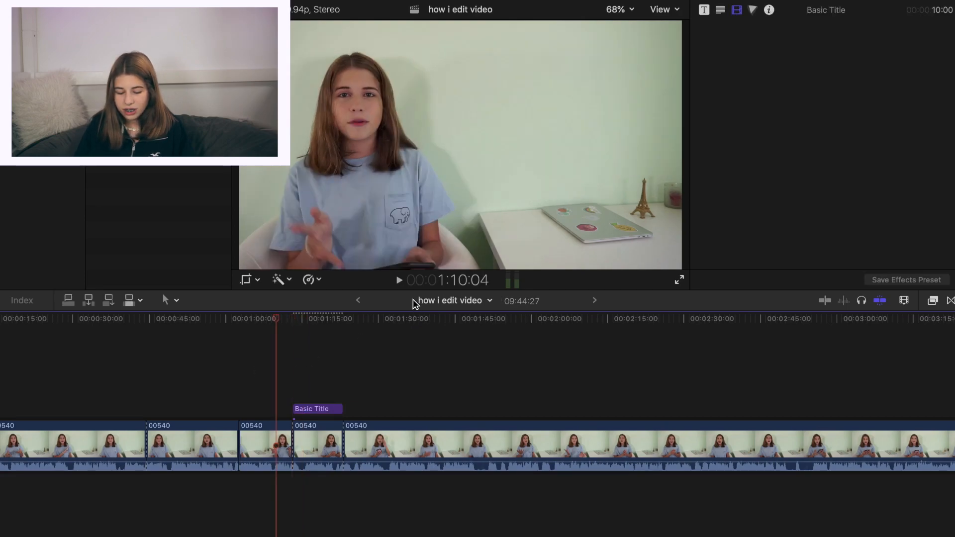
{"action": "left_click", "coordinate": [399, 280]}
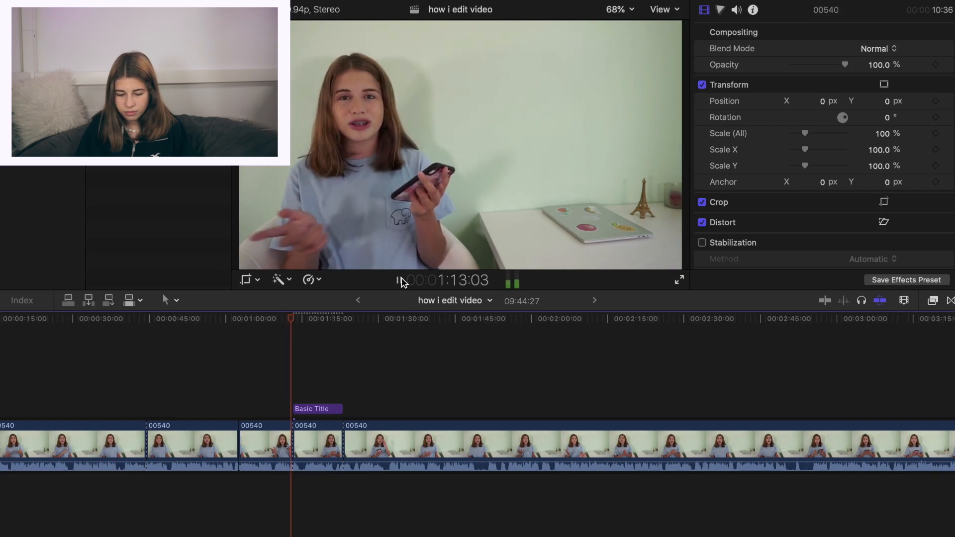
{"action": "left_click", "coordinate": [400, 281]}
Move the Basic Title earlier in the timeline so it starts at the cut at 1:02:39
{"action": "left_click", "coordinate": [314, 387]}
{"action": "left_click", "coordinate": [324, 409]}
{"action": "left_click_drag", "start_coordinate": [324, 409], "coordinate": [270, 406]}
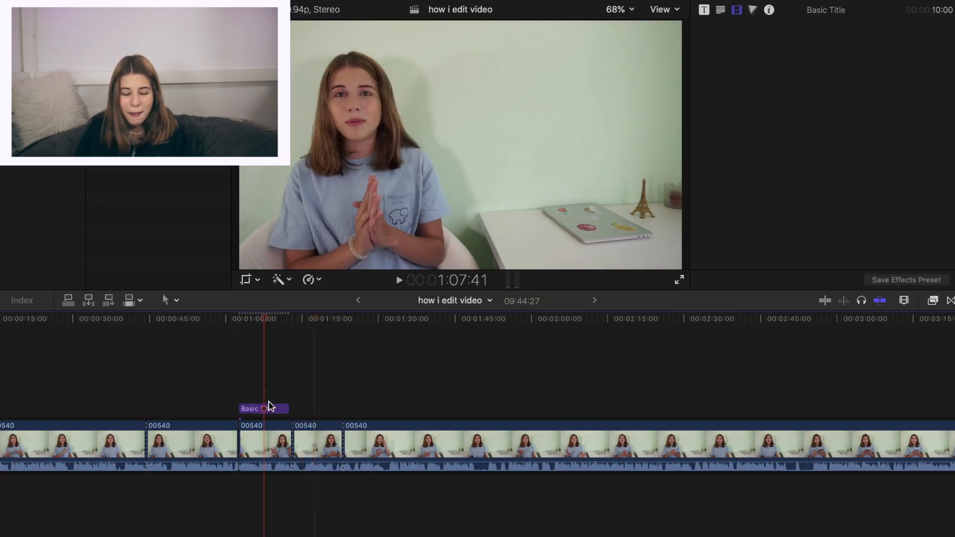
Set the title's Position to X -788.2 px, Y -459.7 px at 1:07:41
{"action": "left_click", "coordinate": [270, 407]}
{"action": "left_click", "coordinate": [271, 392]}
{"action": "left_click", "coordinate": [272, 409]}
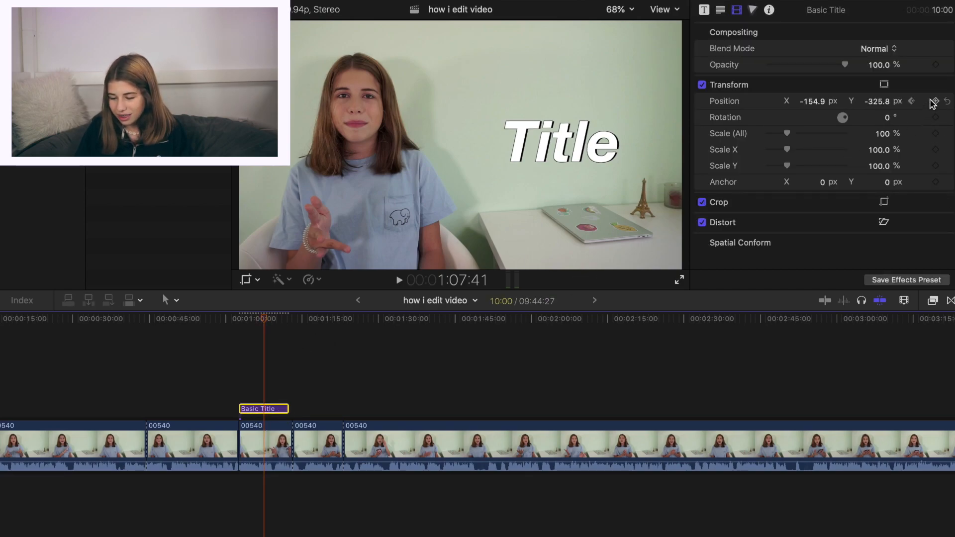
{"action": "left_click_drag", "start_coordinate": [818, 104], "coordinate": [776, 105]}
{"action": "left_click_drag", "start_coordinate": [874, 101], "coordinate": [855, 105]}
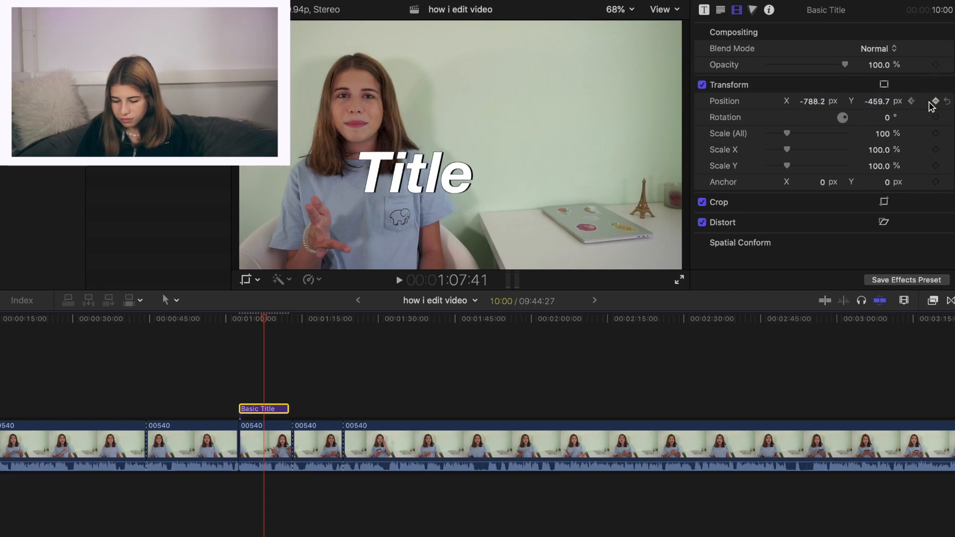
Play the Basic Title to review its keyframed movement across the picture
{"action": "left_click", "coordinate": [912, 102]}
{"action": "left_click", "coordinate": [270, 378]}
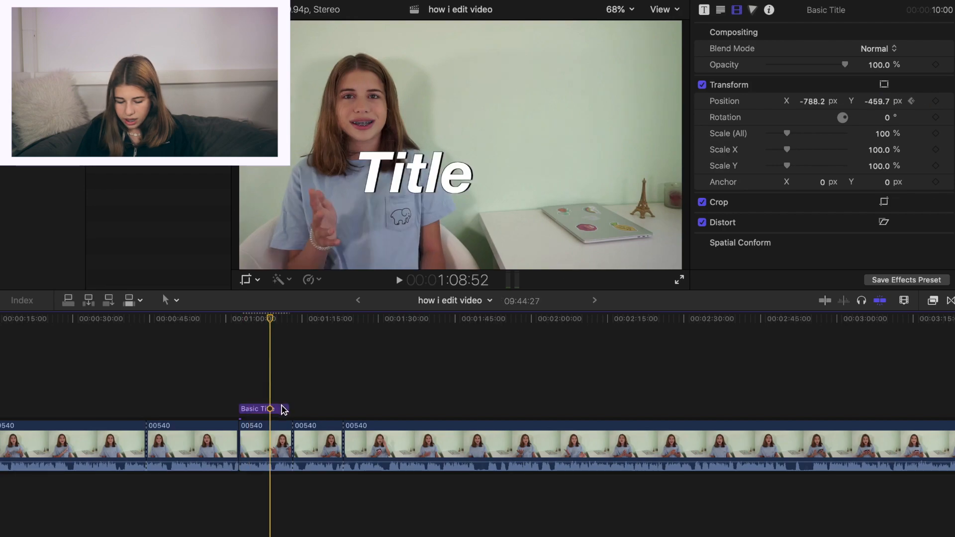
{"action": "left_click", "coordinate": [283, 397]}
{"action": "left_click", "coordinate": [283, 405]}
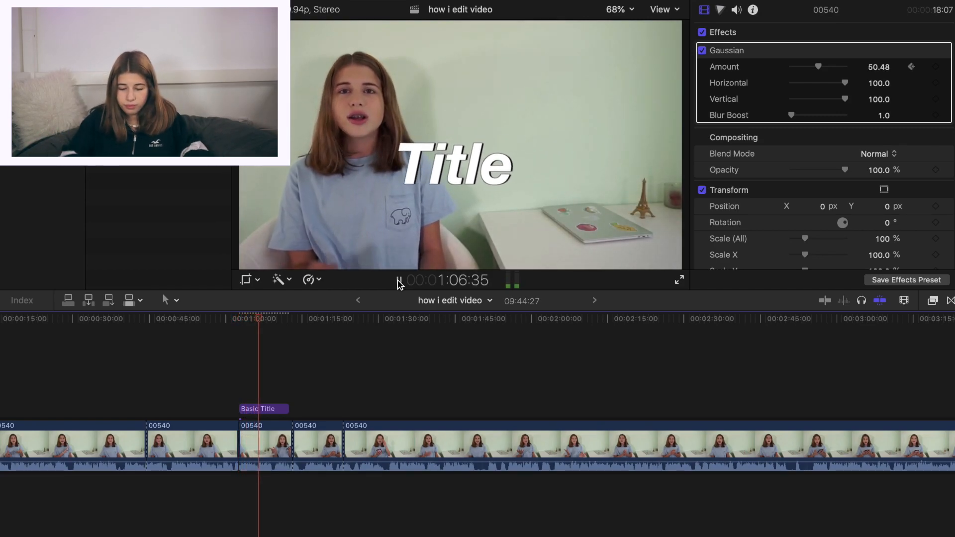
{"action": "left_click", "coordinate": [398, 282]}
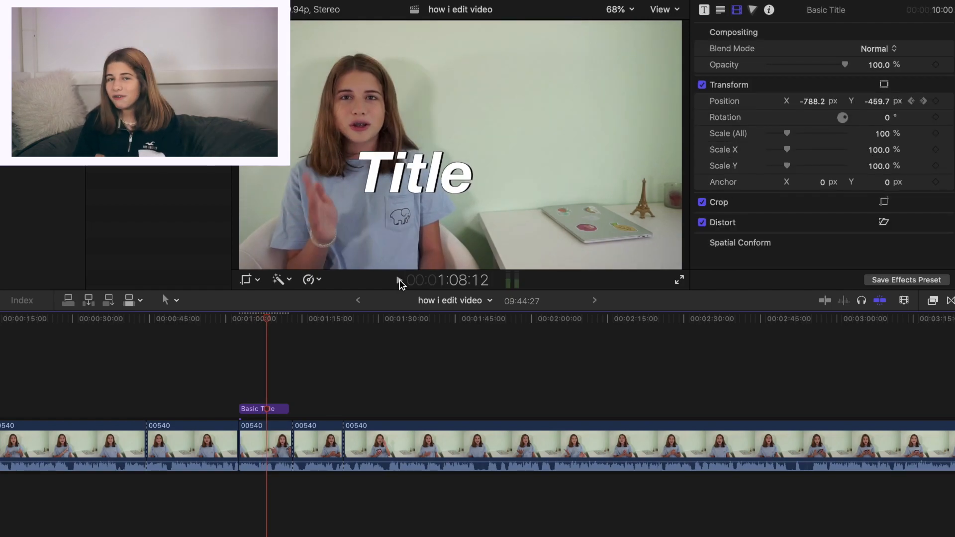